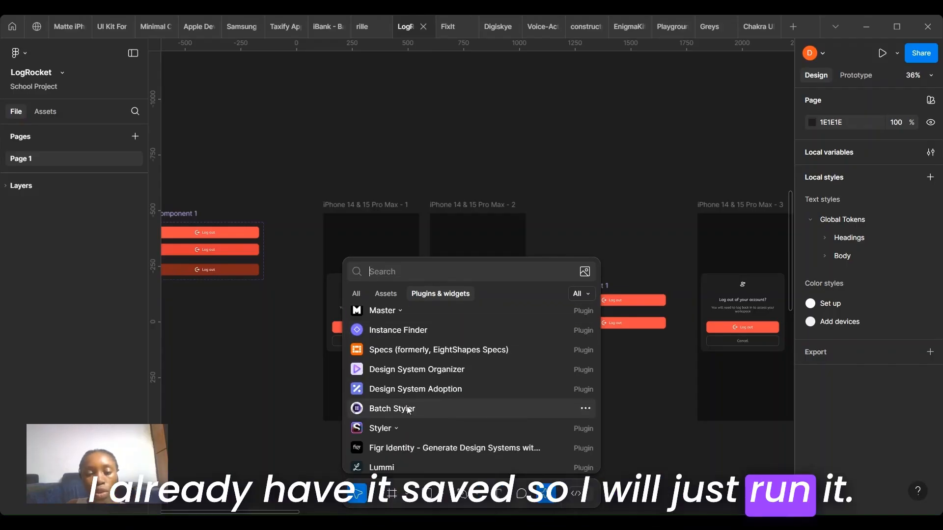
Step: Run the Batch Styler plugin and browse its lists of text styles and color styles
click(408, 411)
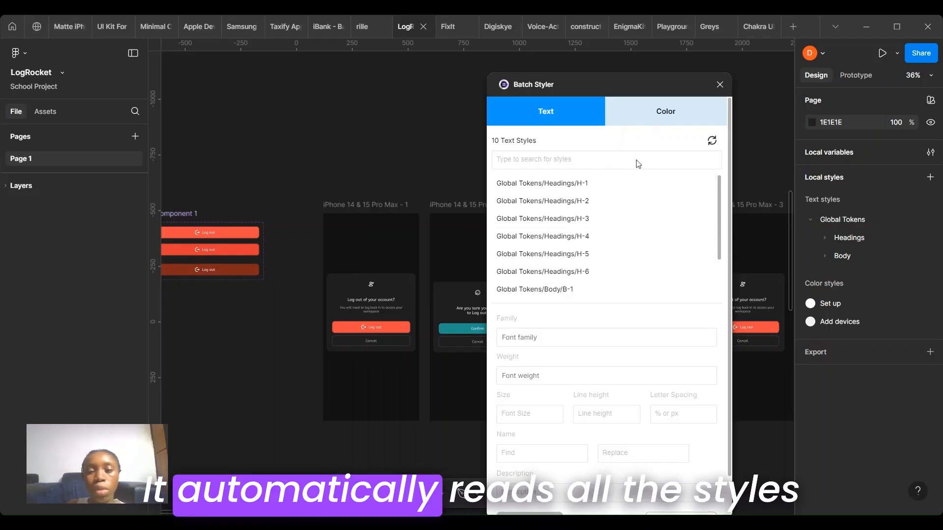
scroll(720, 224, down, 1)
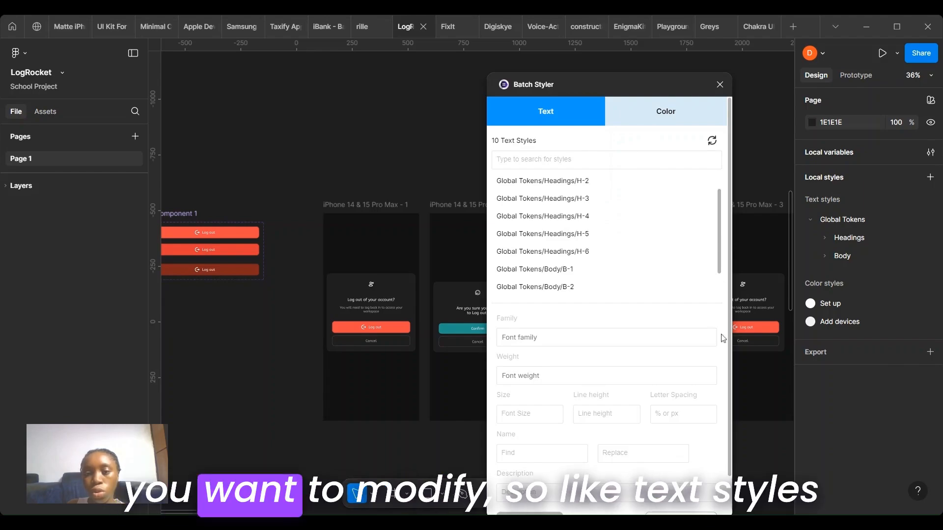
scroll(720, 231, up, 1)
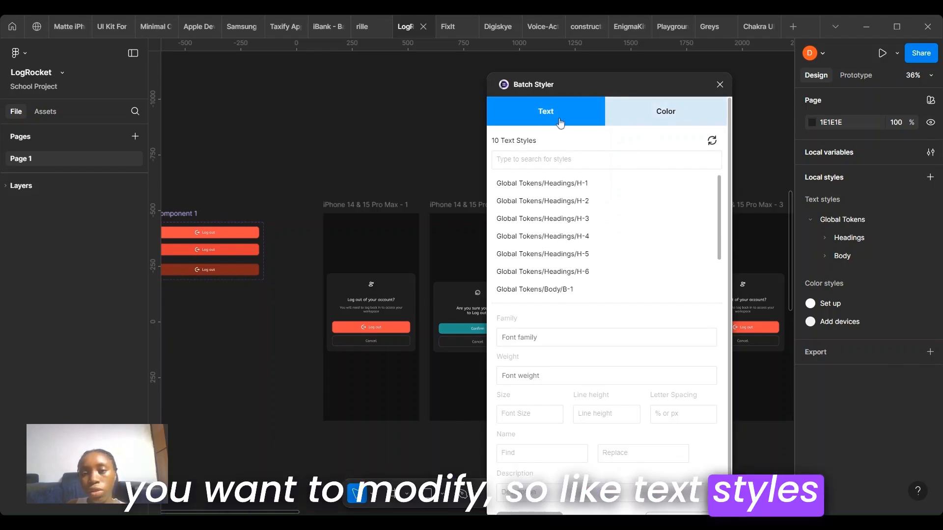
click(659, 121)
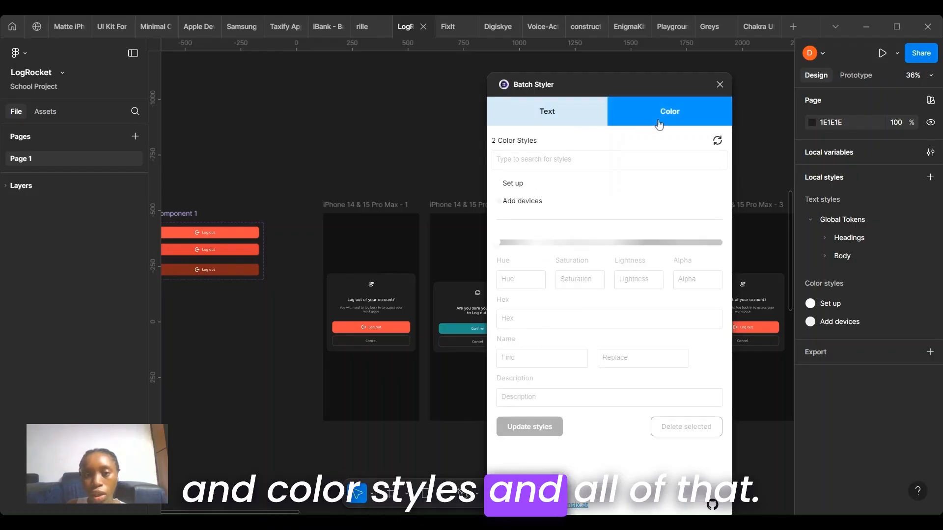
click(546, 119)
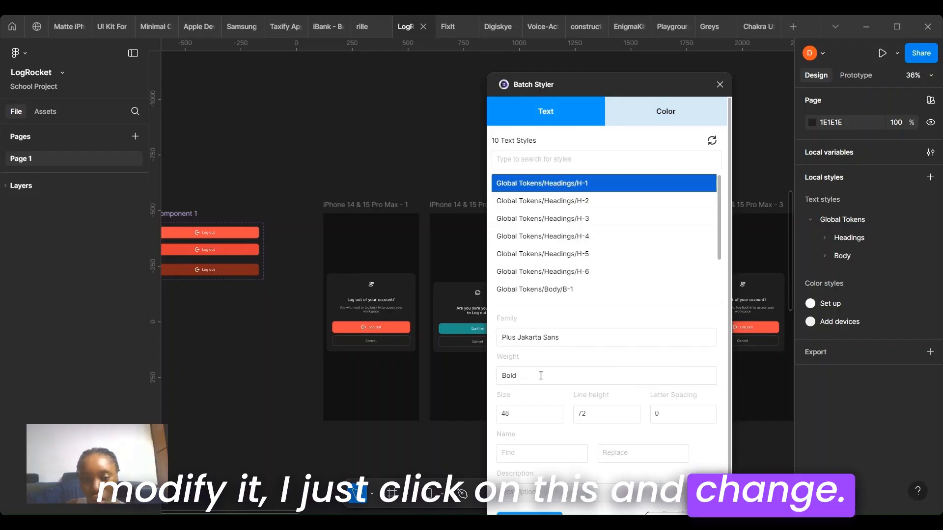
Step: Edit the H-1 heading style to size 52, line height 64, and add a description
click(528, 417)
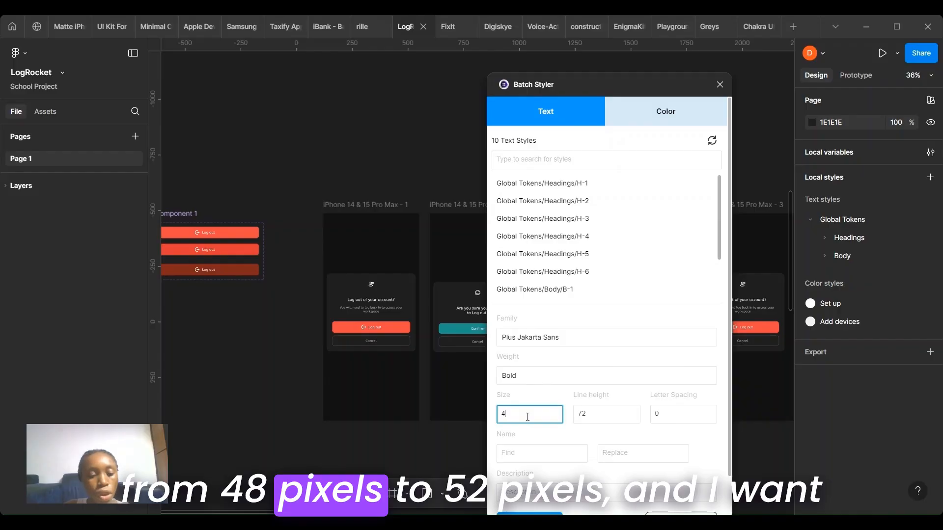
key(BackSpace)
text(52)
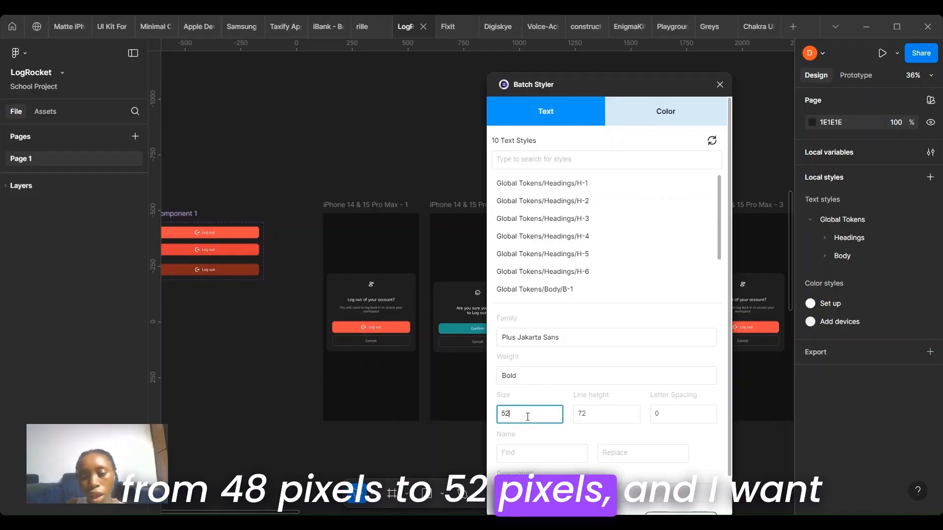
click(614, 417)
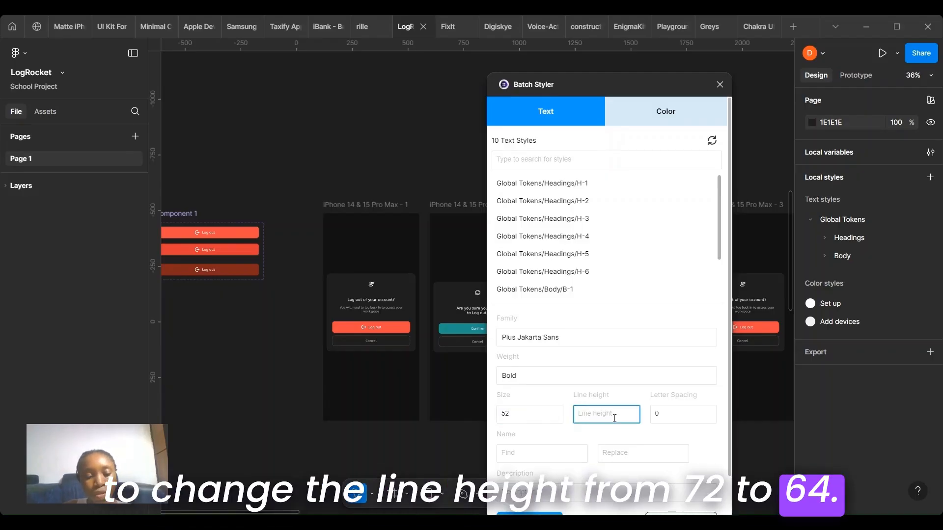
text(64)
scroll(540, 433, down, 1)
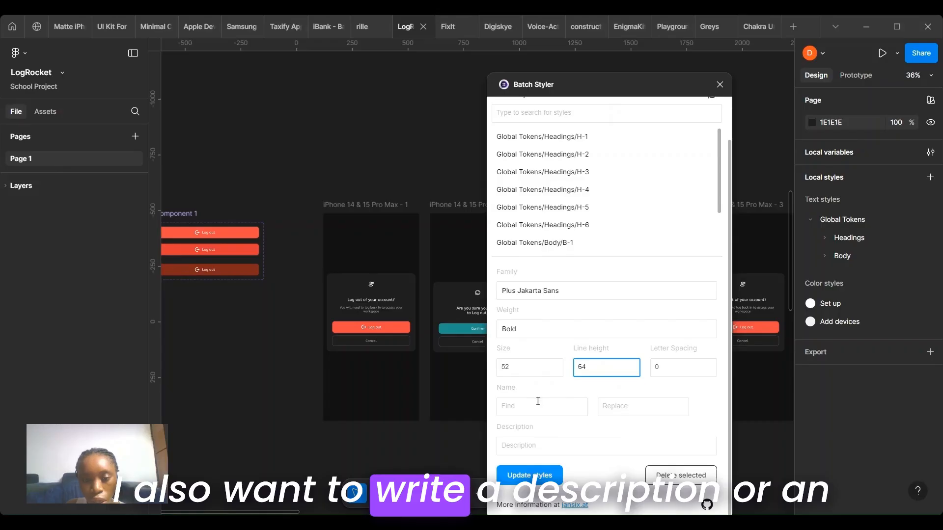
click(540, 451)
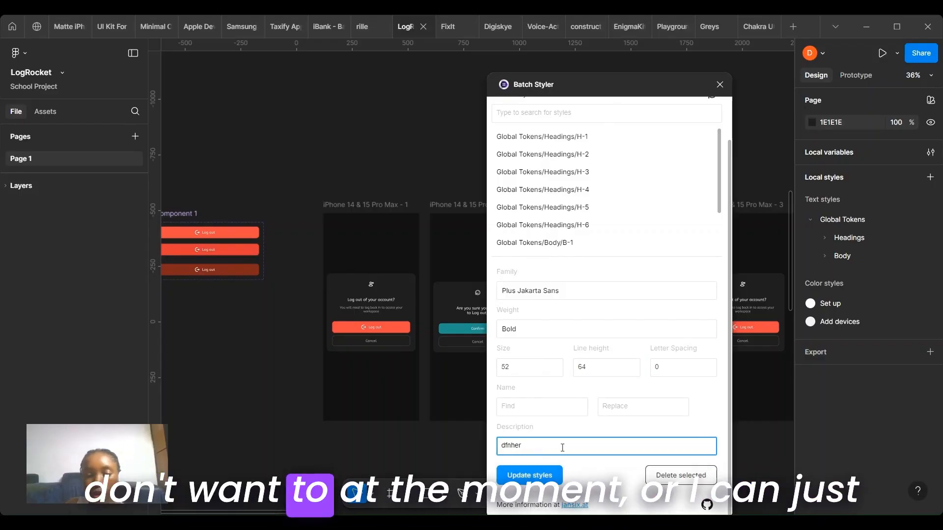
drag(561, 447, 397, 449)
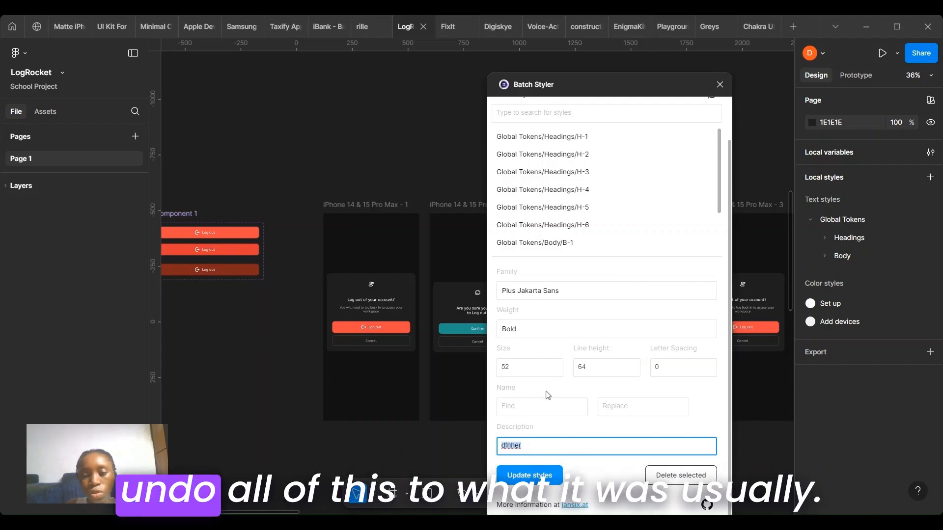
Step: Undo the H-1 style edits and update the text style
key(ctrl+z)
key(ctrl+z)
key(ctrl+z)
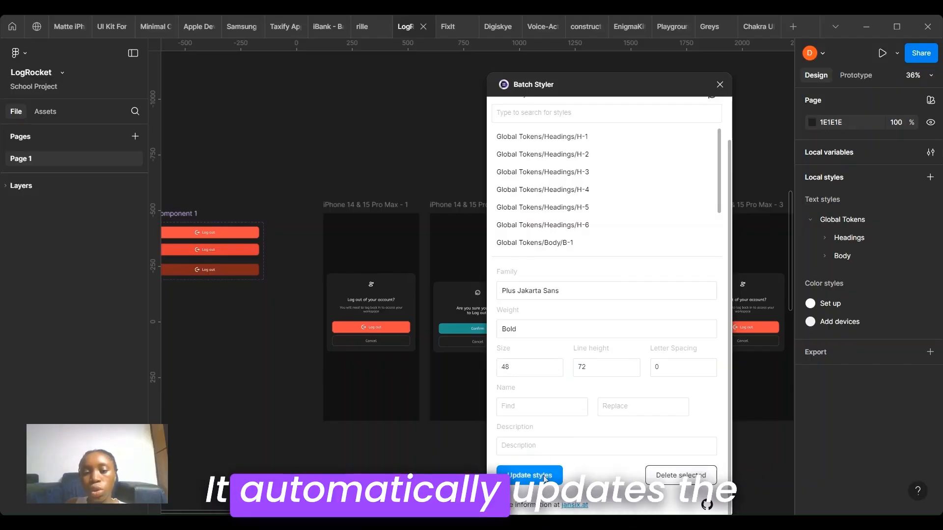
click(547, 476)
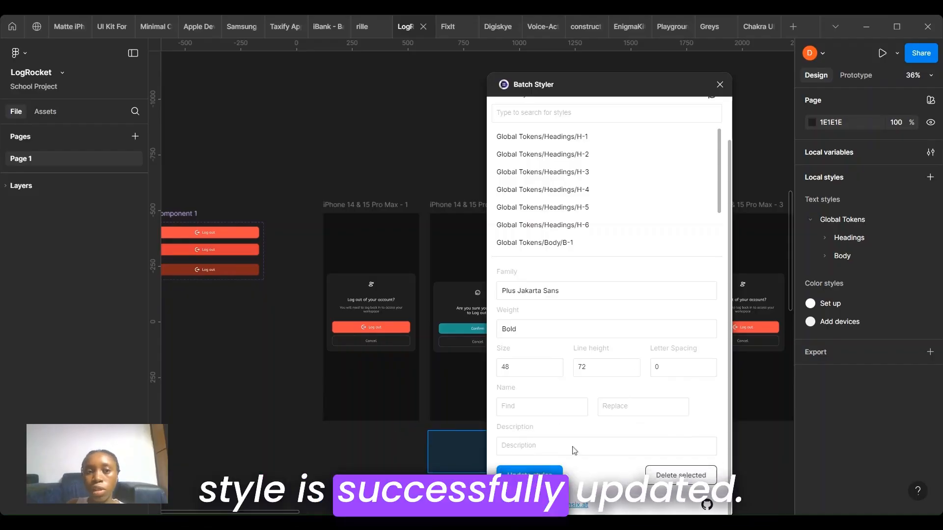
Step: Change the Set up color style's hex value to #f1f1f1 and update the styles
scroll(587, 227, up, 2)
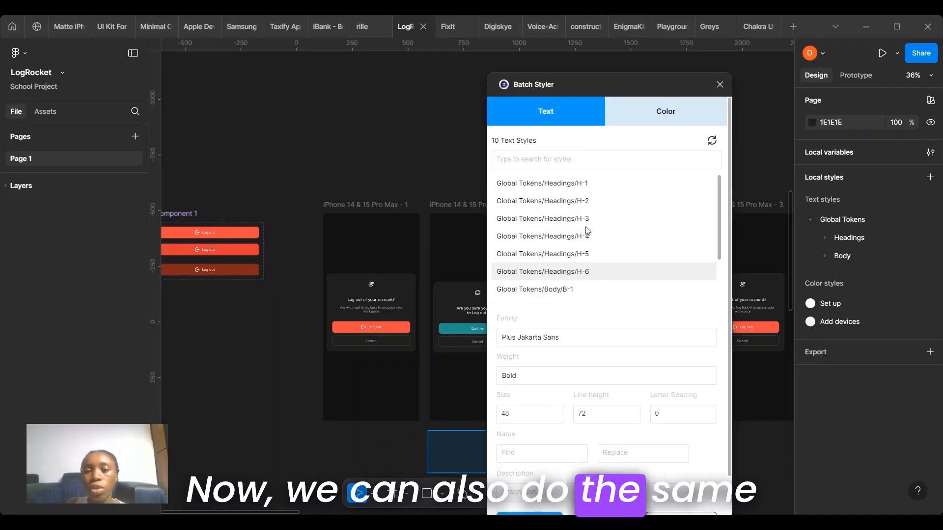
click(662, 114)
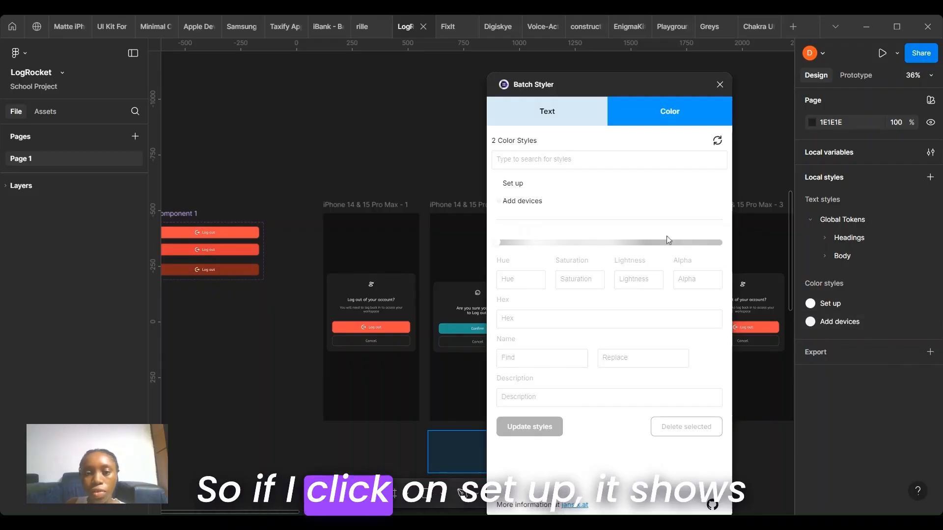
click(546, 182)
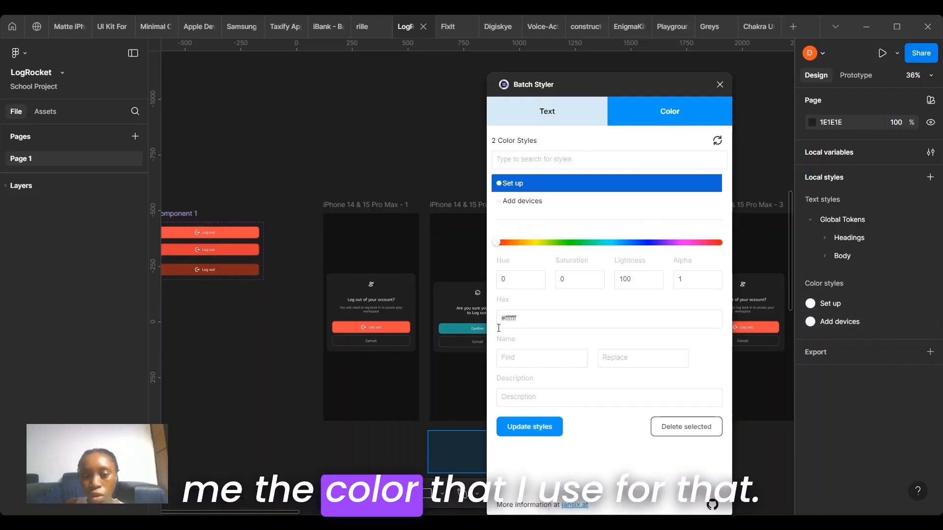
click(532, 323)
key(BackSpace)
key(BackSpace)
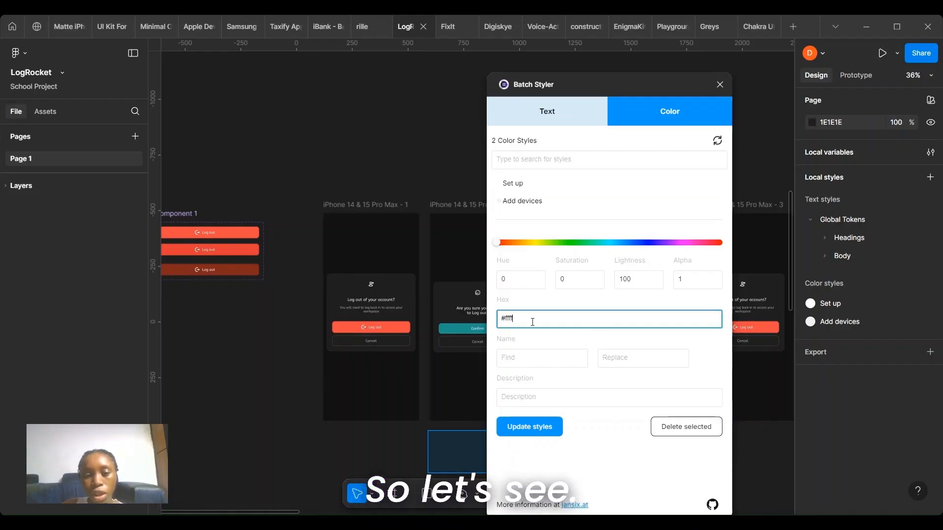
key(BackSpace)
key(BackSpace)
key(BackSpace)
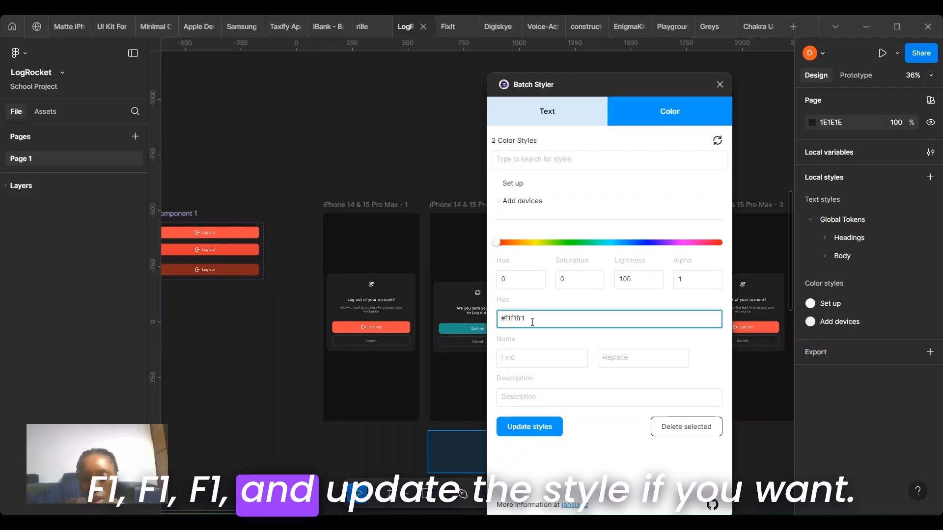
click(542, 429)
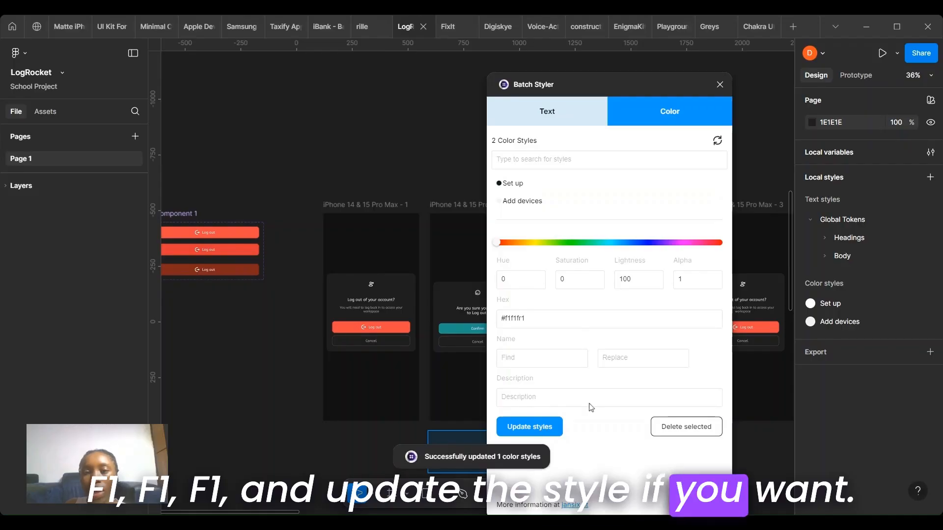
Step: Close Batch Styler and inspect the Set up color style in the local styles
click(718, 87)
click(845, 302)
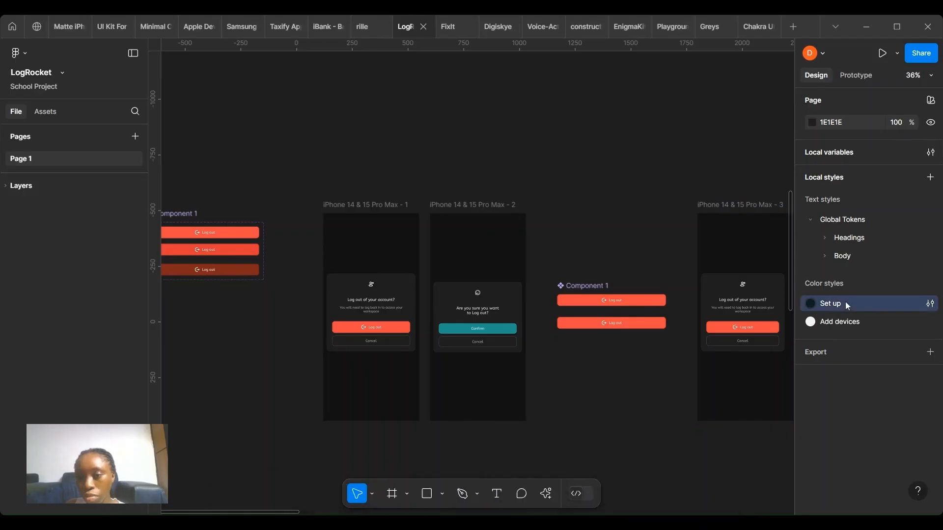
click(788, 308)
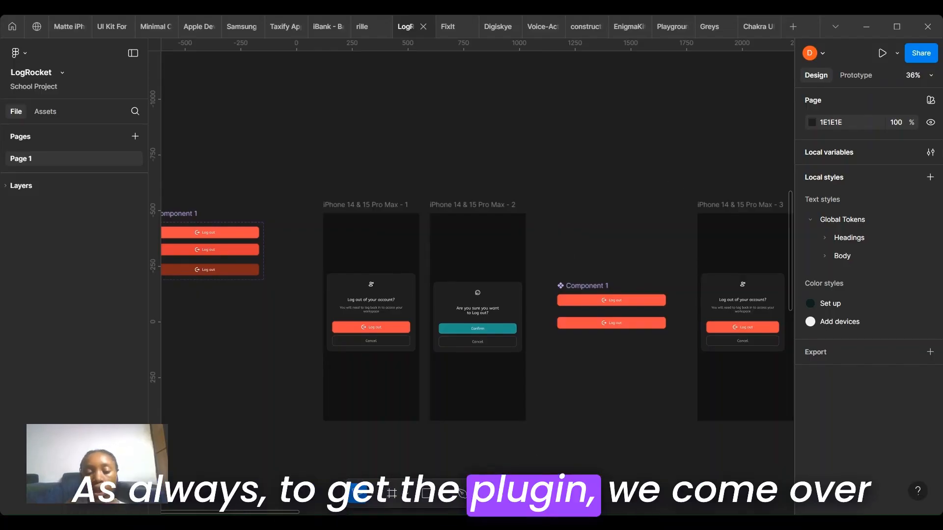
Step: Run the Design System Adoption plugin and analyze the entire file
click(547, 491)
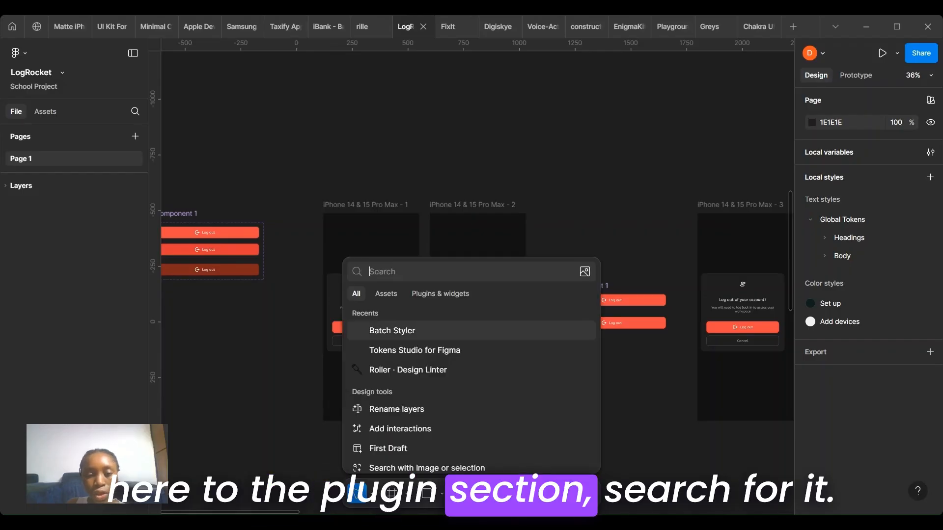
click(456, 294)
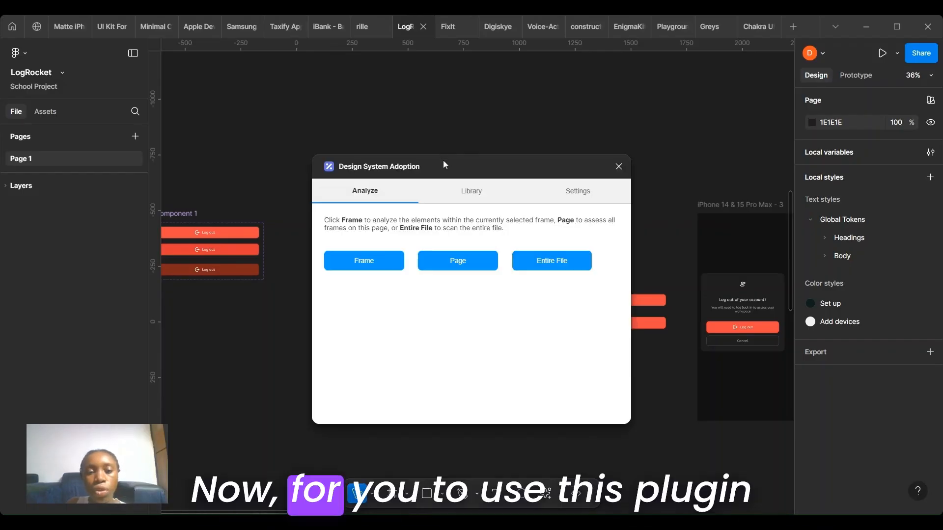
drag(444, 164, 551, 157)
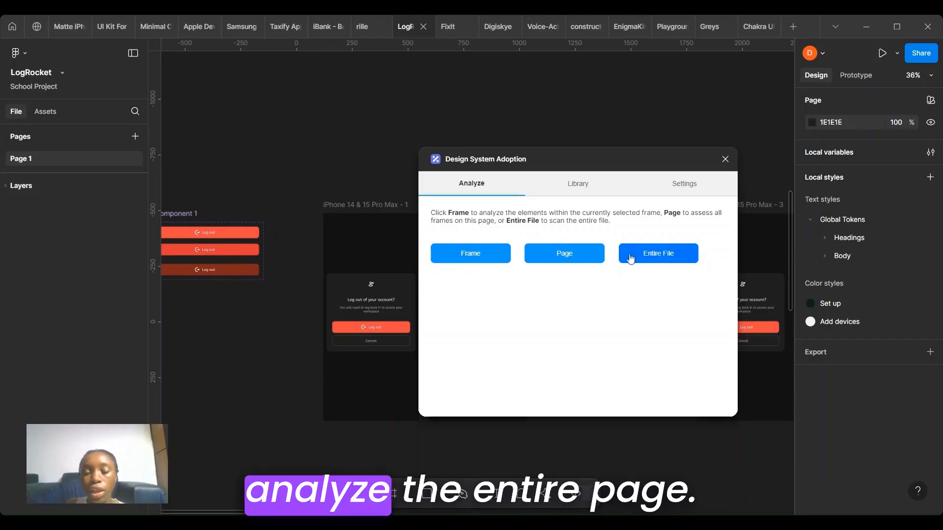
click(665, 260)
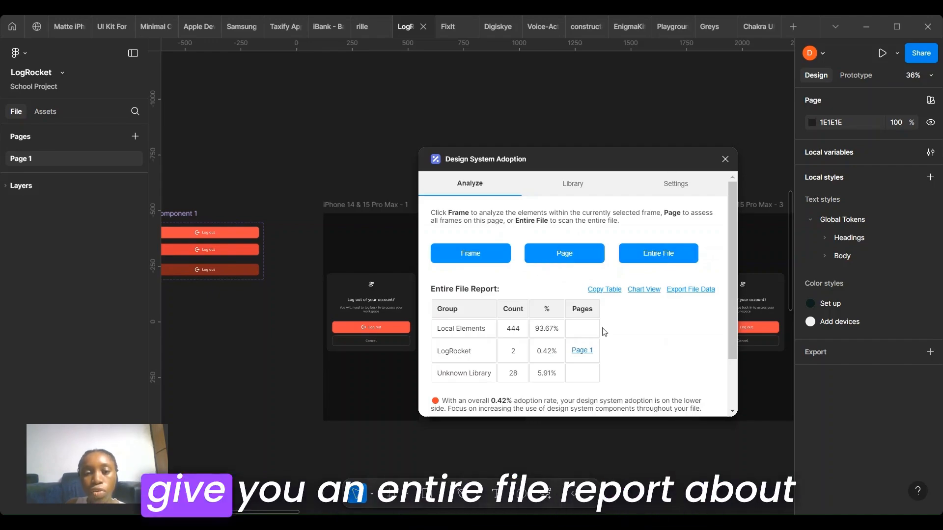
Step: Review the entire file adoption report, then close the plugin
scroll(604, 330, down, 2)
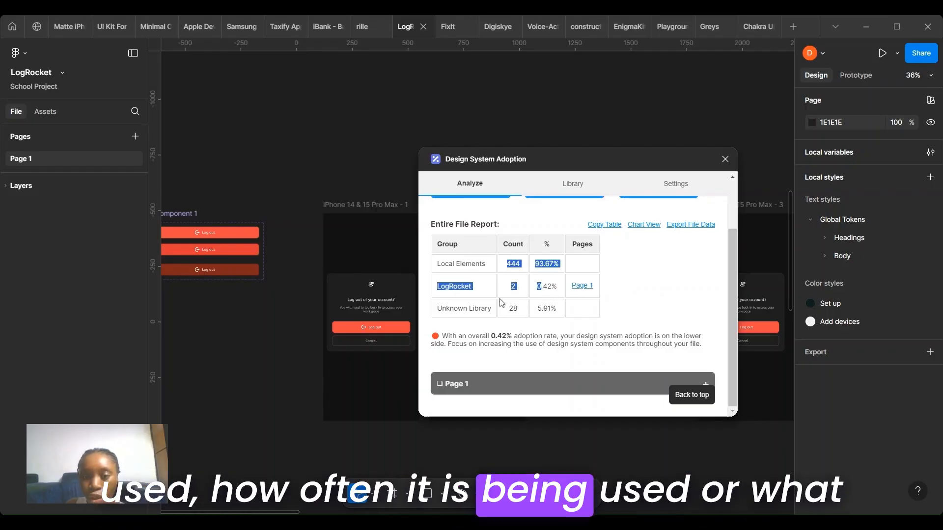
click(610, 327)
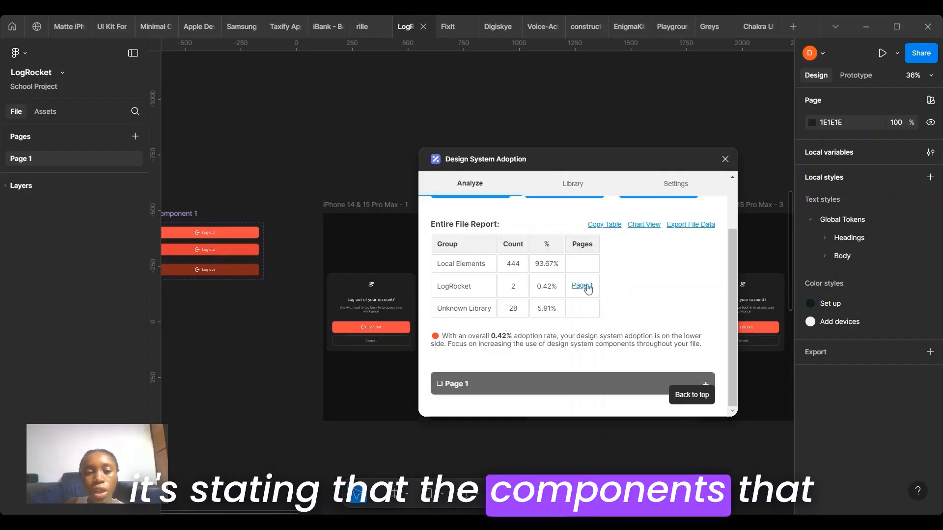
scroll(342, 321, left, 1)
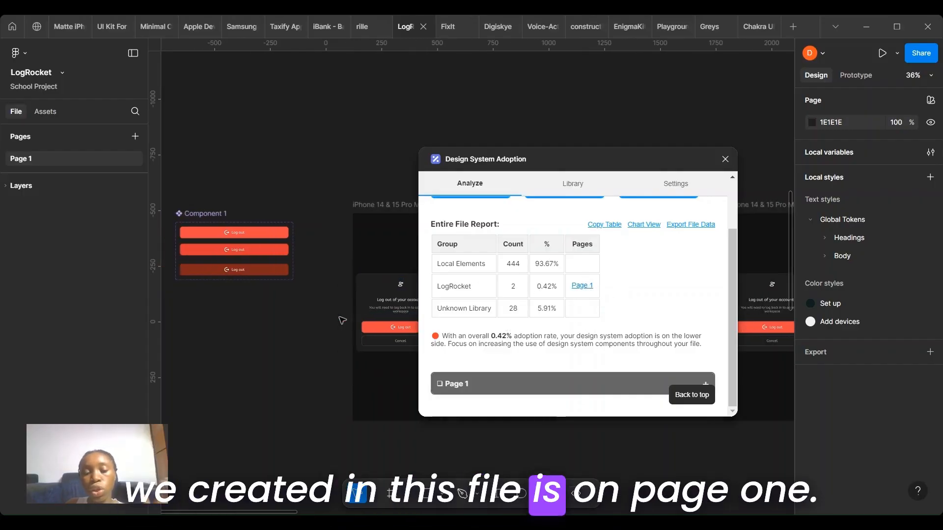
scroll(342, 321, left, 1)
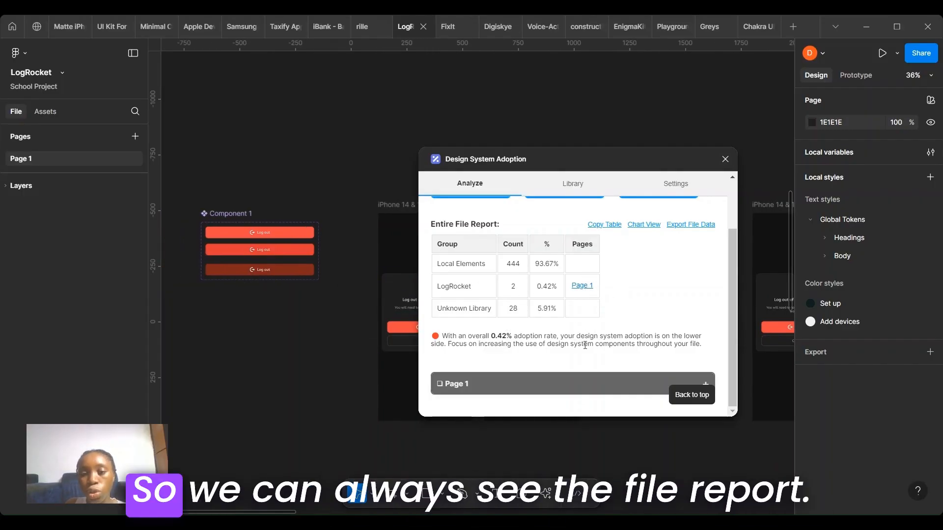
scroll(585, 346, up, 2)
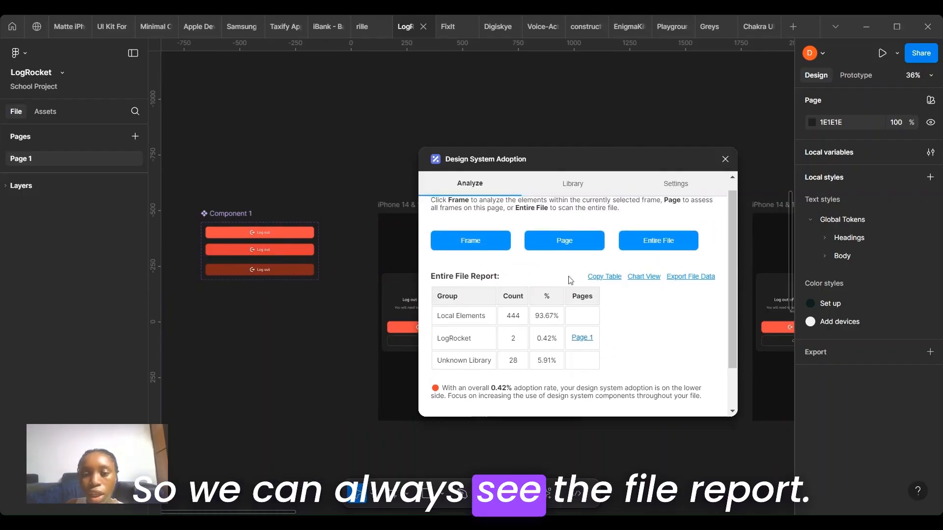
scroll(533, 266, up, 1)
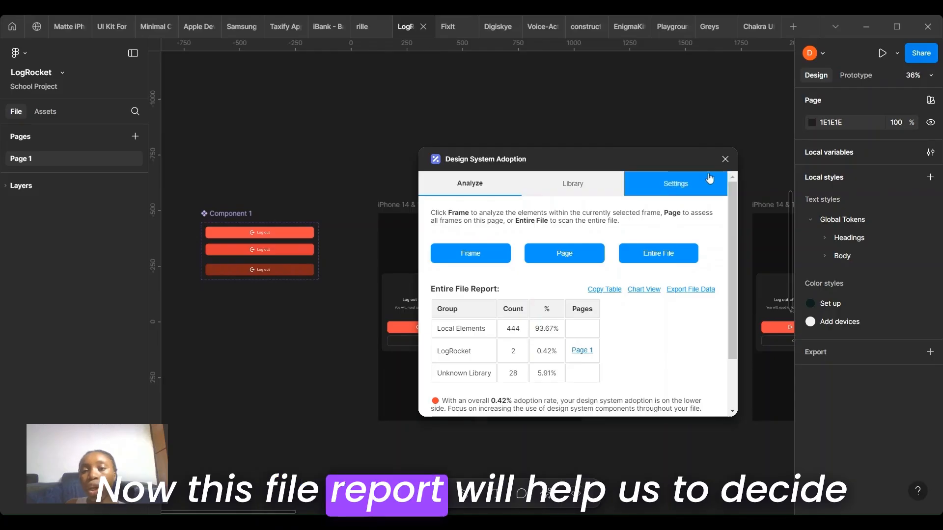
click(726, 159)
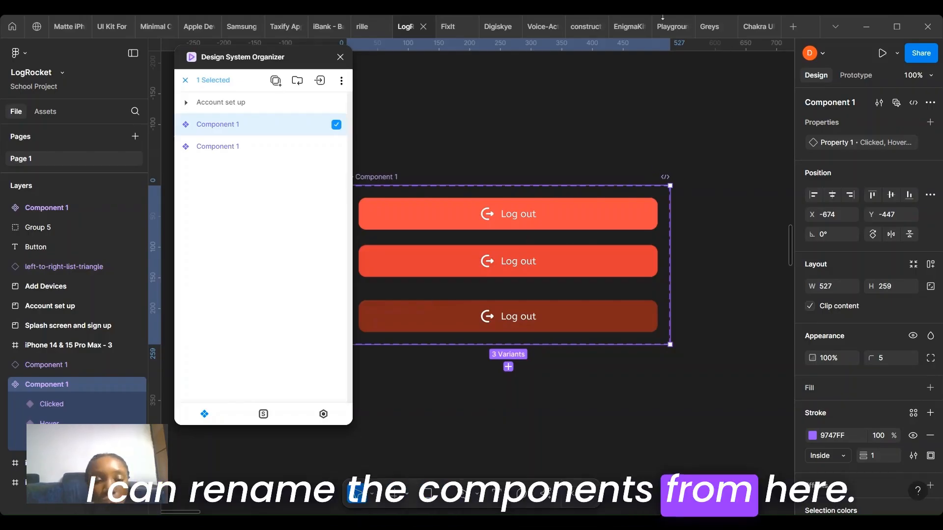
Step: Rename the selected component in Design System Organizer to LogOut Button
mouse_move(662, 30)
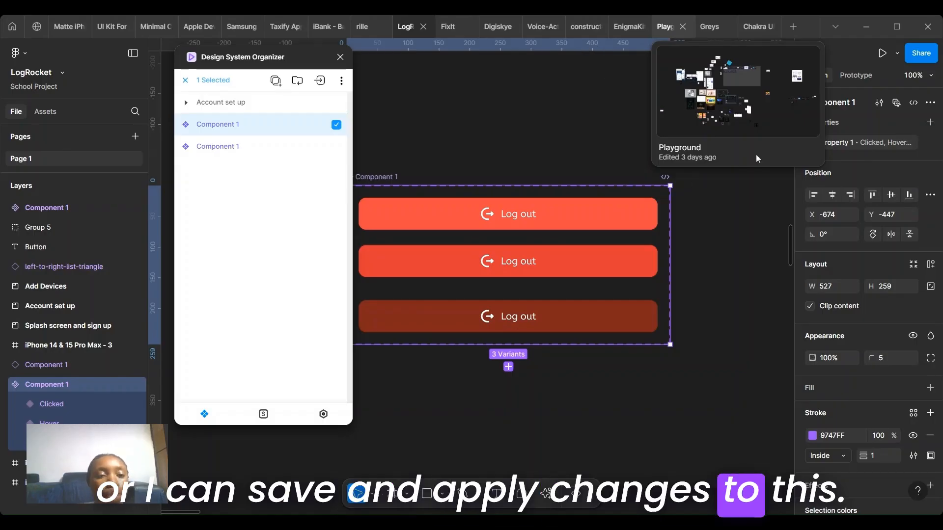
double_click(225, 125)
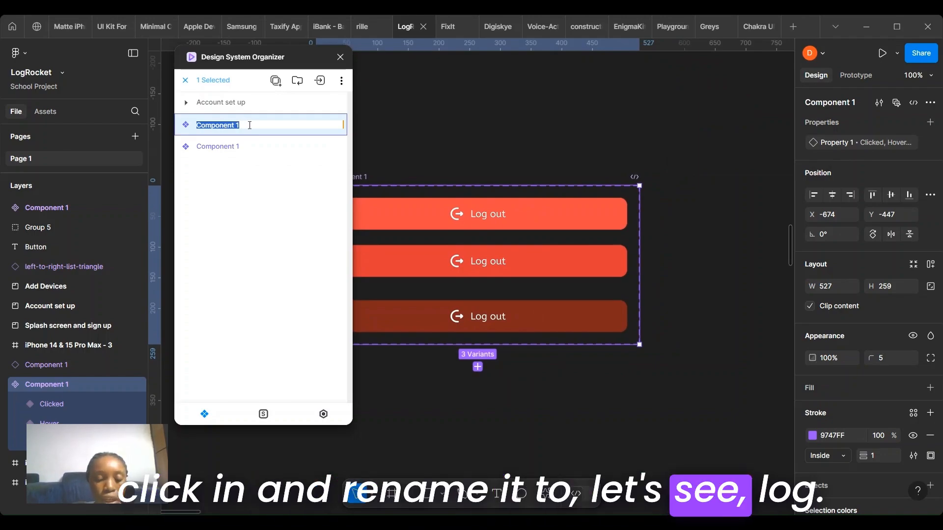
key(BackSpace)
key(BackSpace)
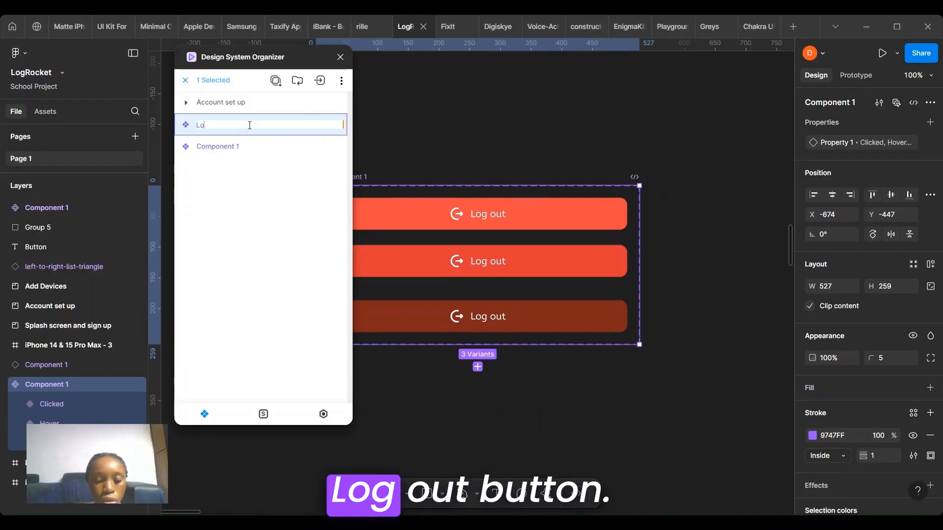
text(LogOut)
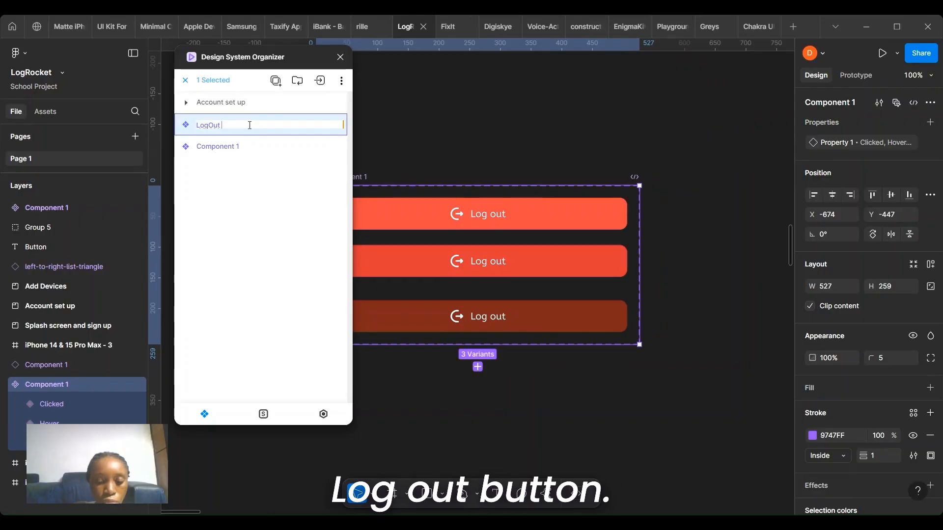
text( Butt)
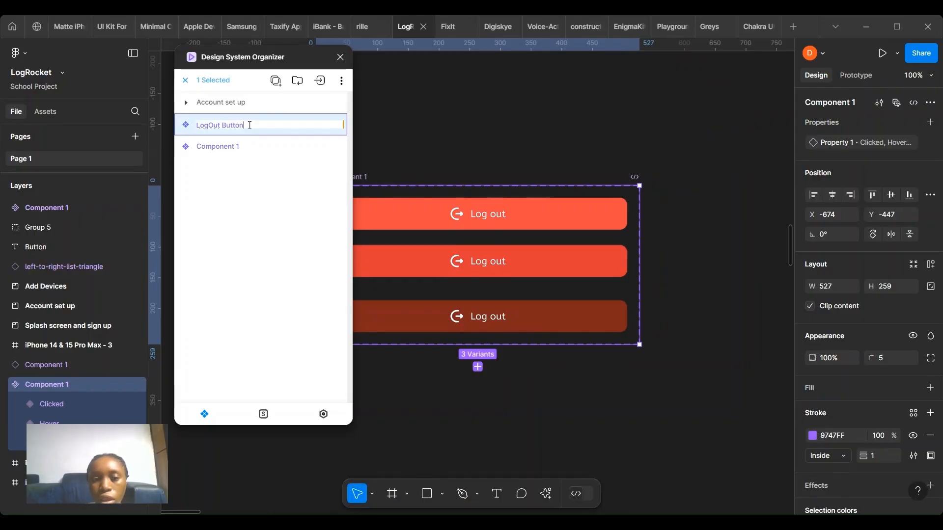
text(on)
key(Return)
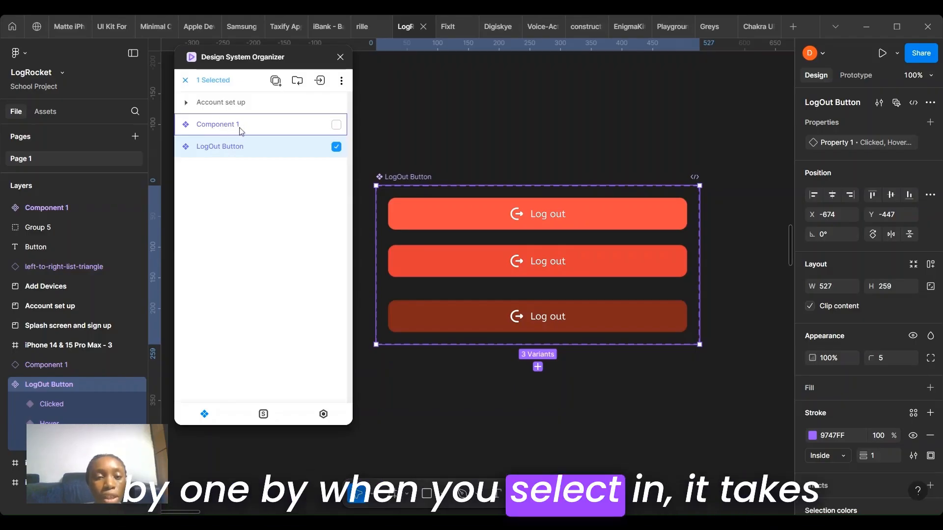
Step: Open the Specs plugin and run it on the iPhone 14 & 15 Pro Max - 1 frame to generate its spec sheet
click(277, 129)
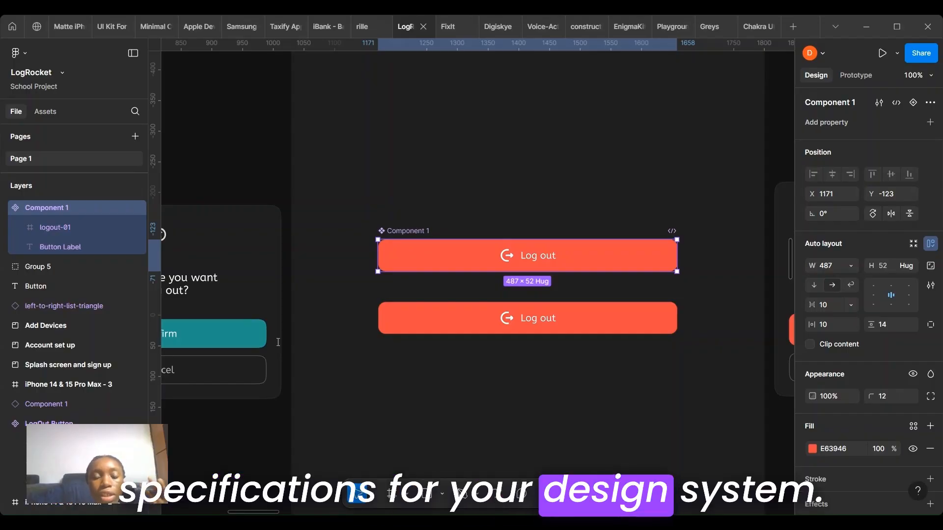
key(shift+i)
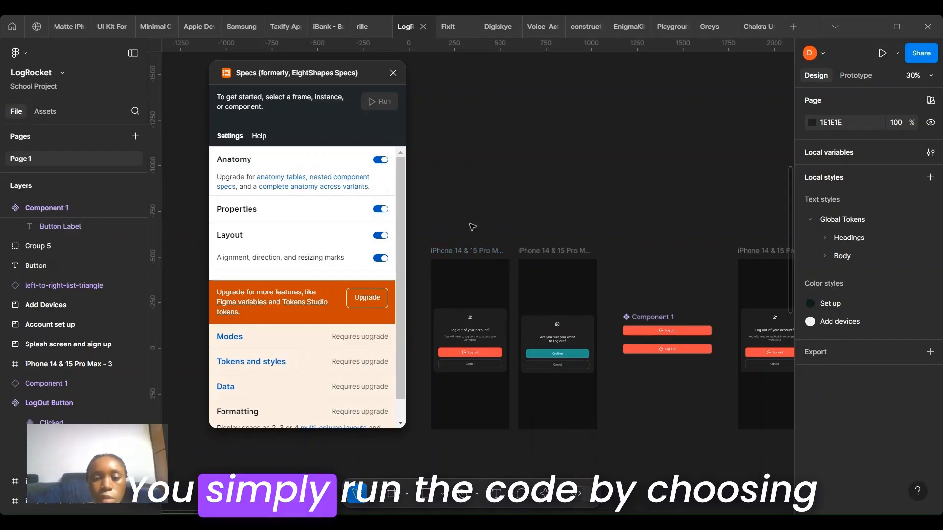
scroll(496, 278, down, 3)
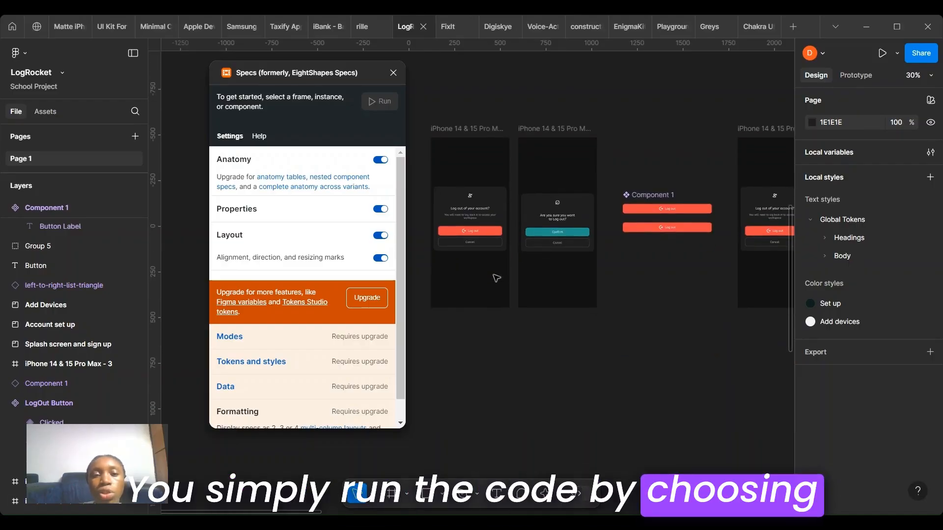
click(459, 135)
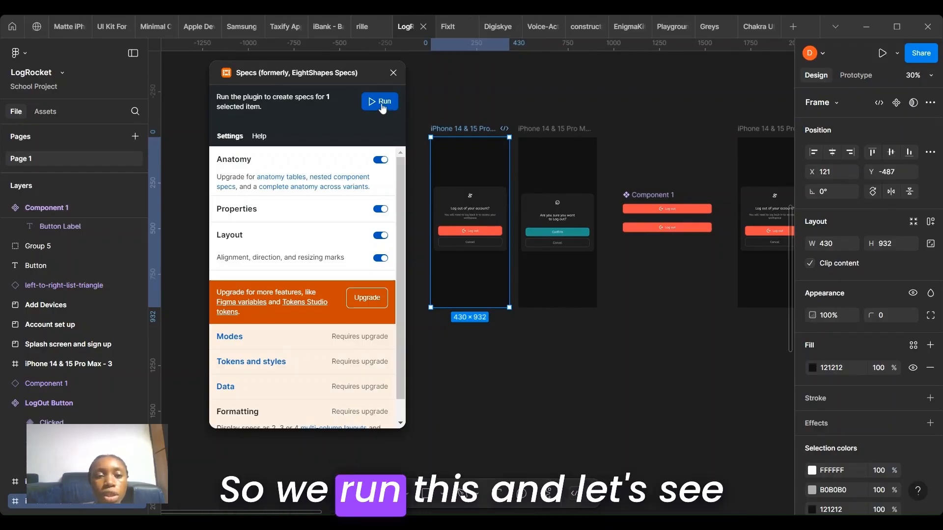
click(381, 105)
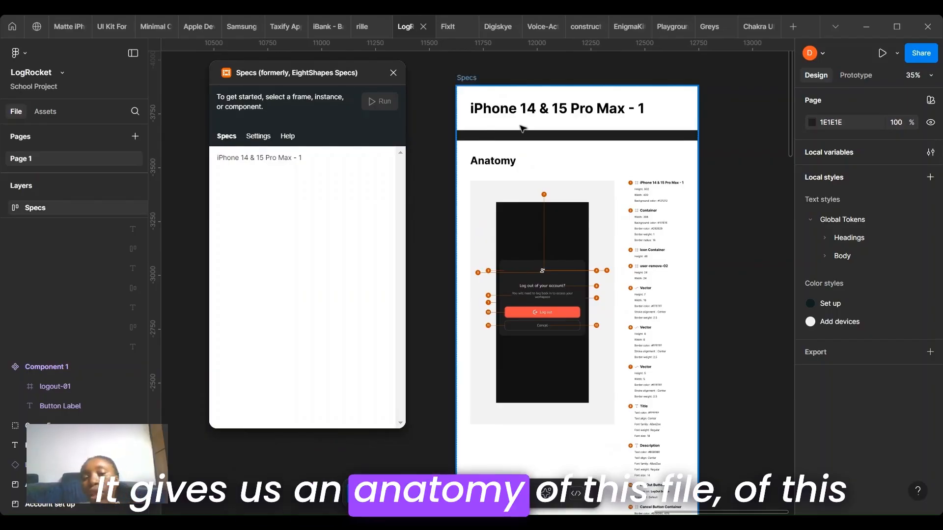
Step: Examine the generated spec sheet's anatomy diagram and the listed properties of each layer
scroll(540, 223, up, 5)
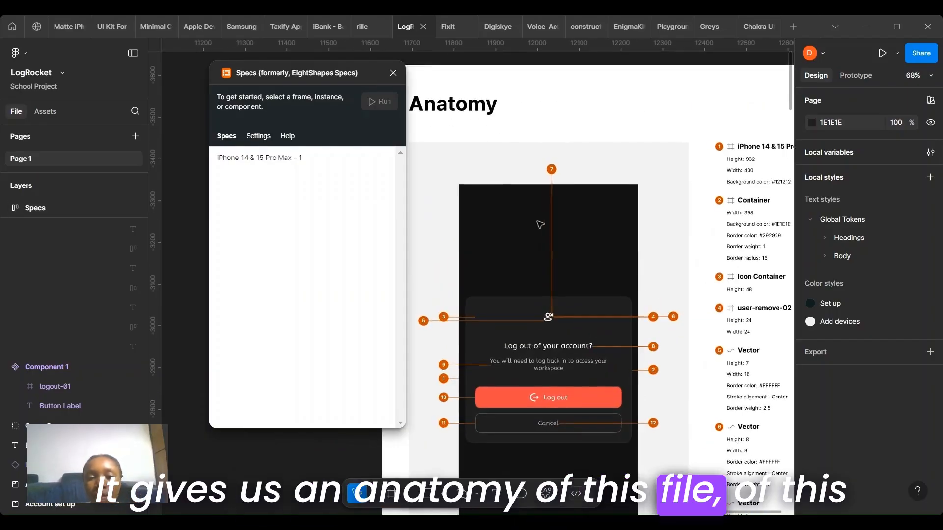
scroll(541, 224, up, 3)
scroll(541, 225, left, 1)
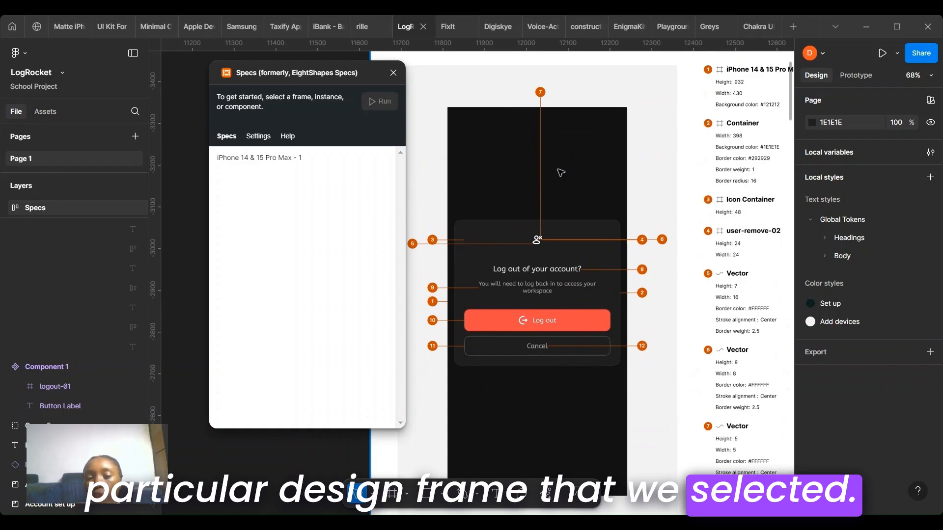
scroll(634, 226, right, 4)
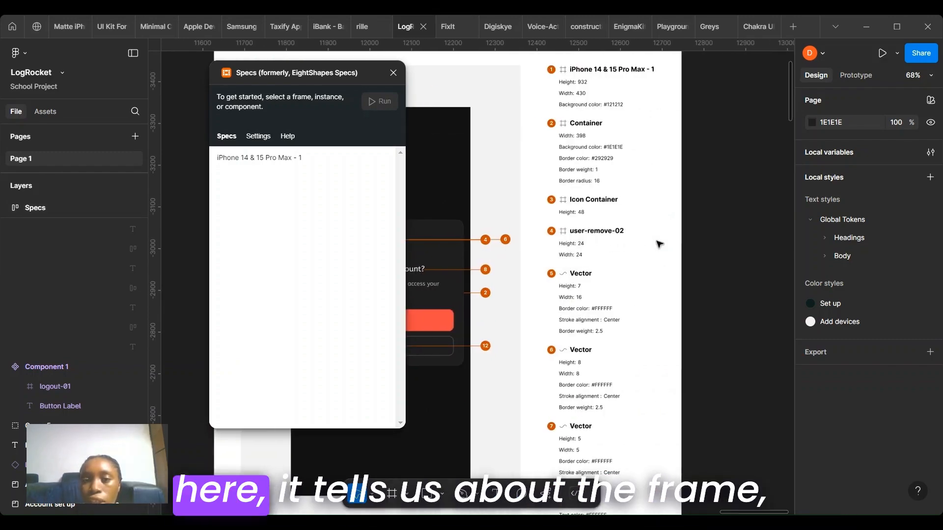
scroll(634, 97, up, 5)
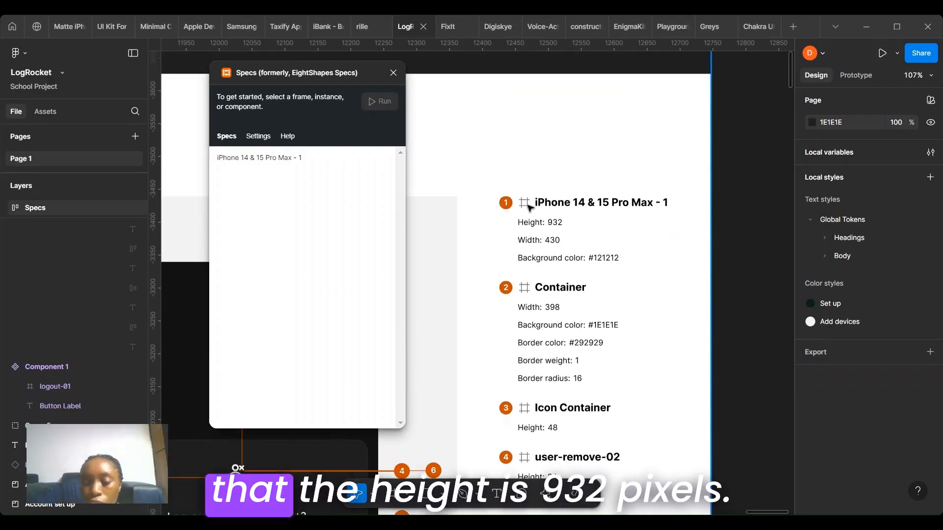
scroll(558, 224, up, 5)
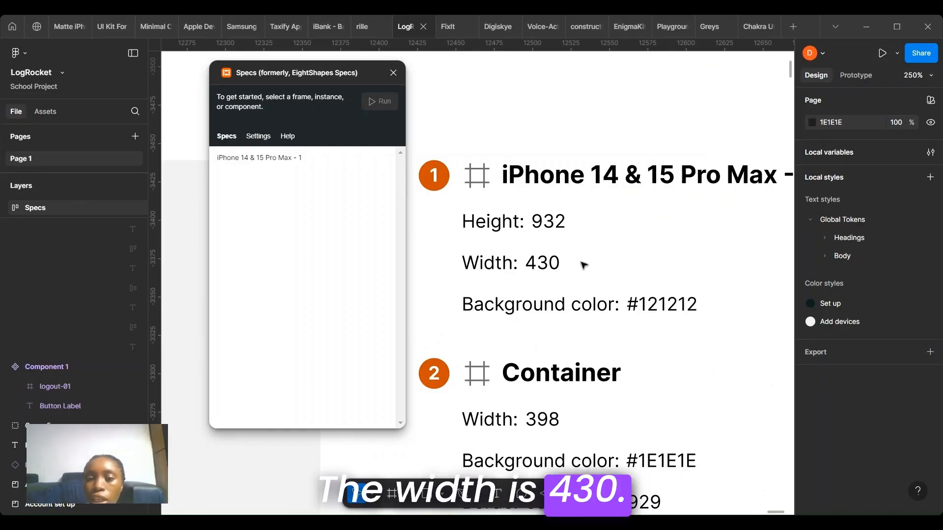
scroll(584, 266, down, 4)
scroll(583, 267, up, 1)
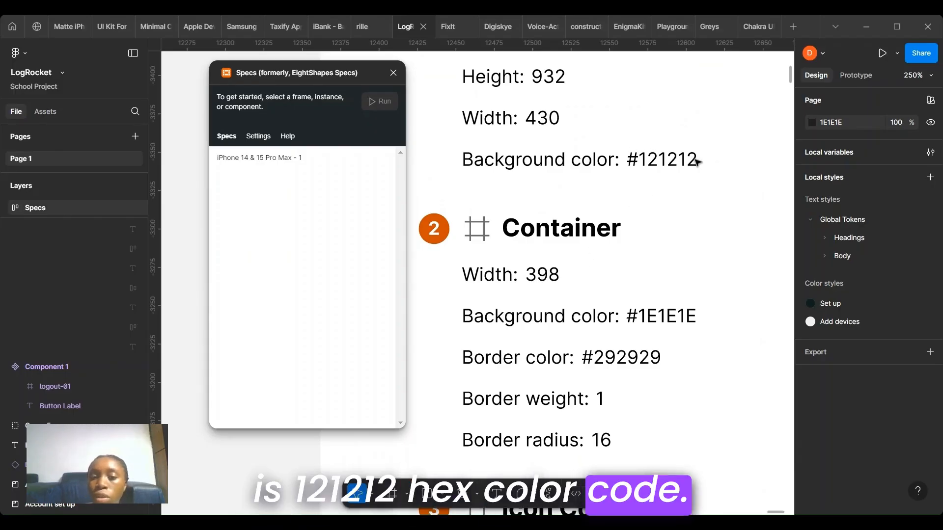
scroll(595, 231, down, 3)
scroll(596, 275, up, 1)
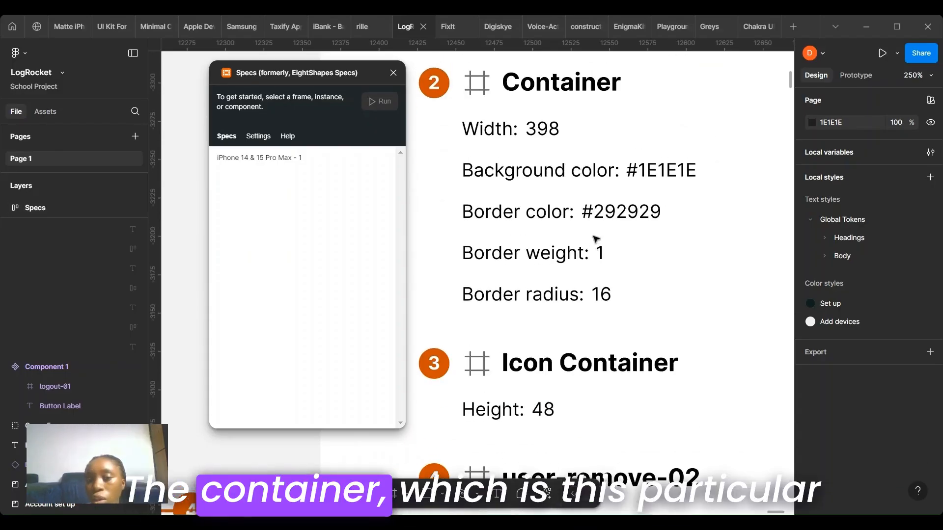
scroll(549, 259, down, 4)
scroll(549, 261, left, 7)
scroll(547, 261, down, 1)
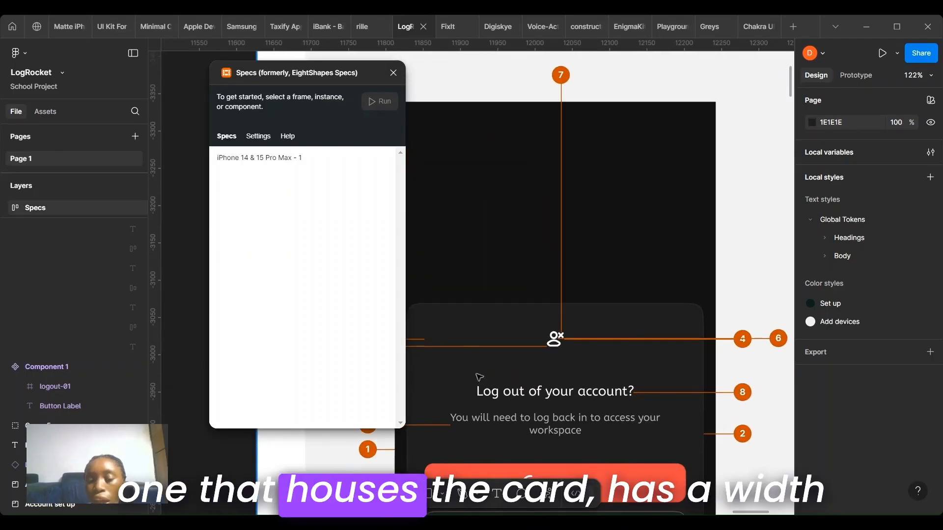
scroll(543, 361, right, 8)
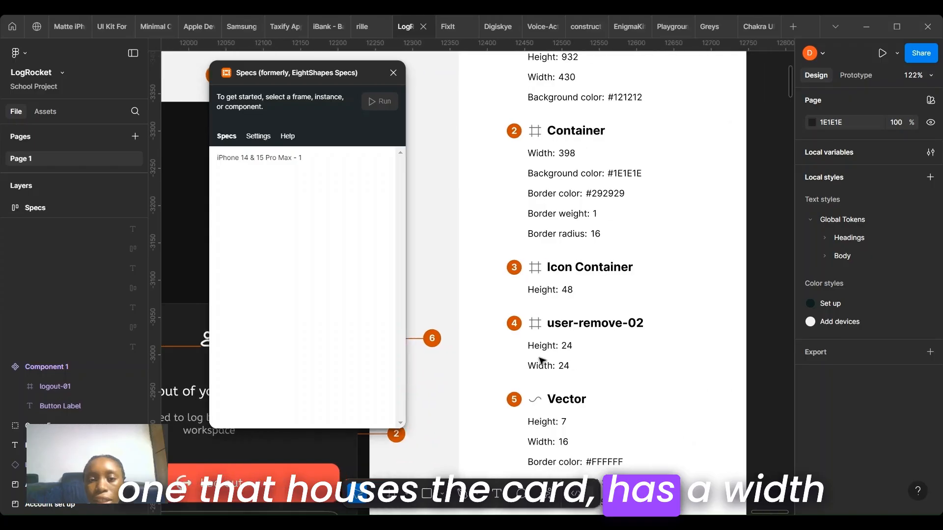
scroll(520, 305, up, 1)
scroll(499, 176, up, 3)
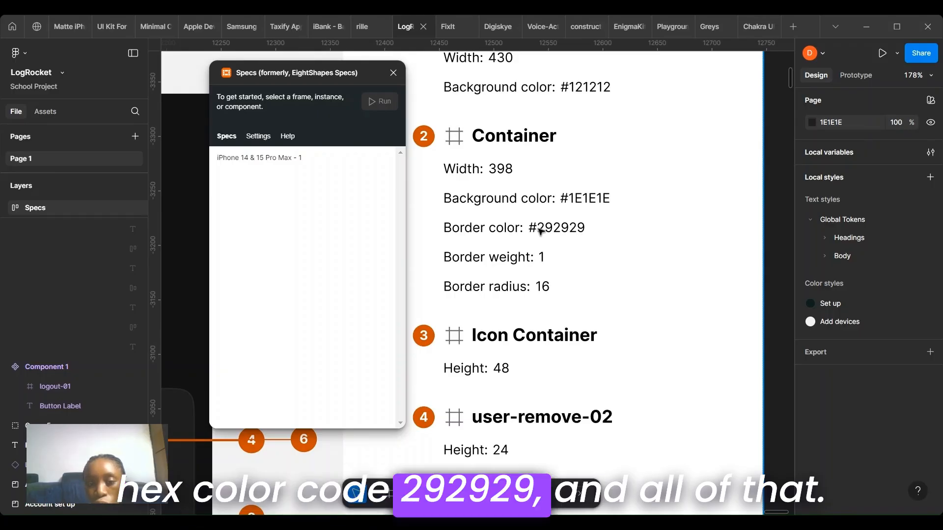
scroll(584, 312, down, 20)
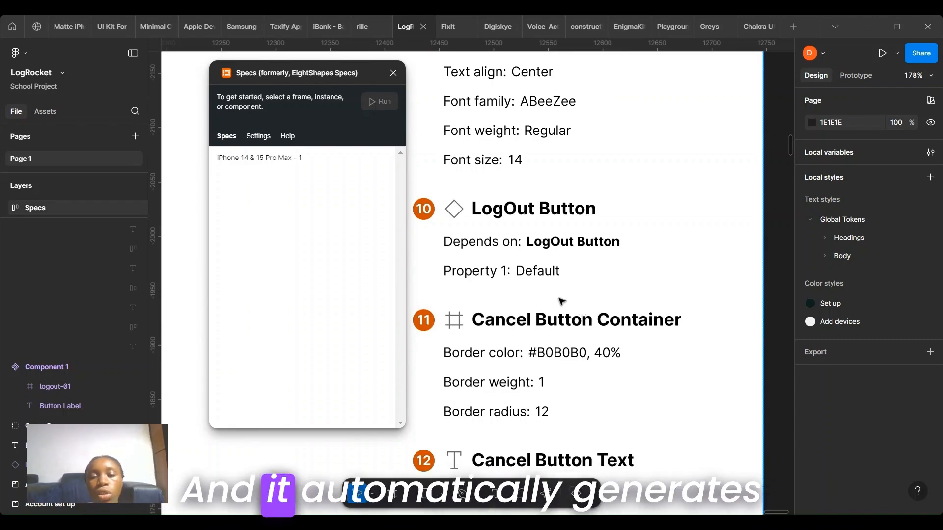
scroll(562, 302, down, 6)
scroll(562, 302, down, 10)
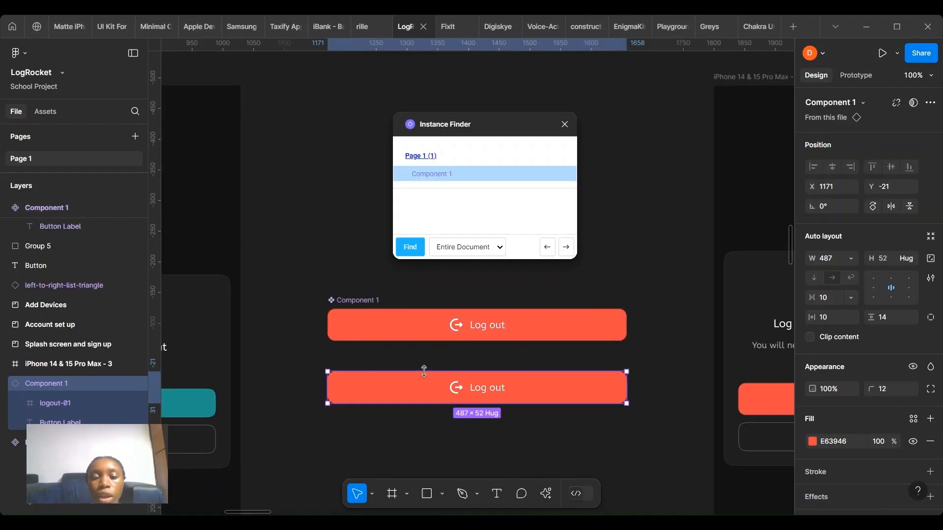
Step: Select the Log out button instance inside a phone frame and find its instances with Instance Finder across the entire document
scroll(427, 374, right, 5)
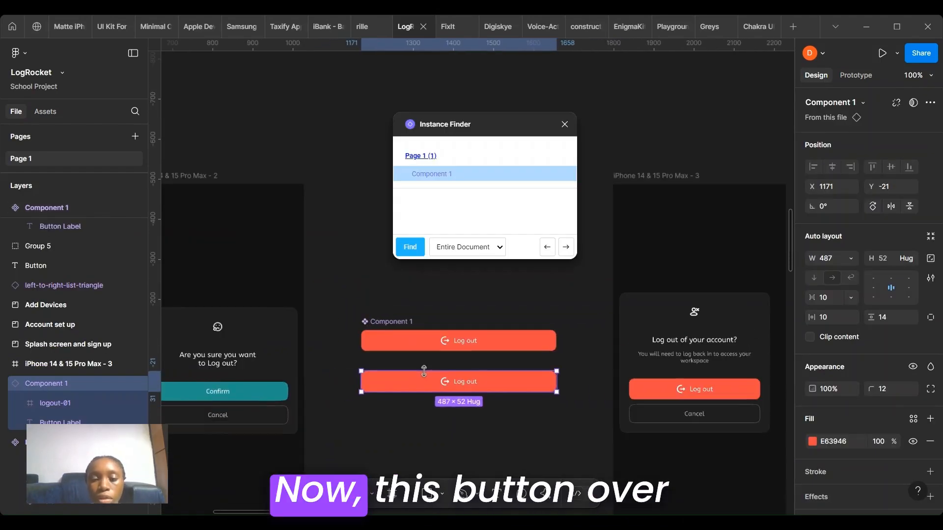
double_click(462, 393)
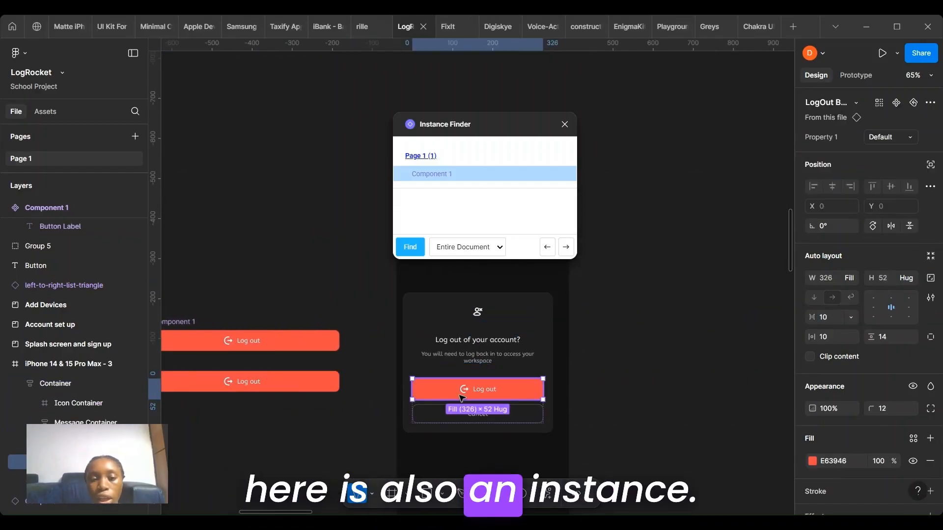
click(410, 247)
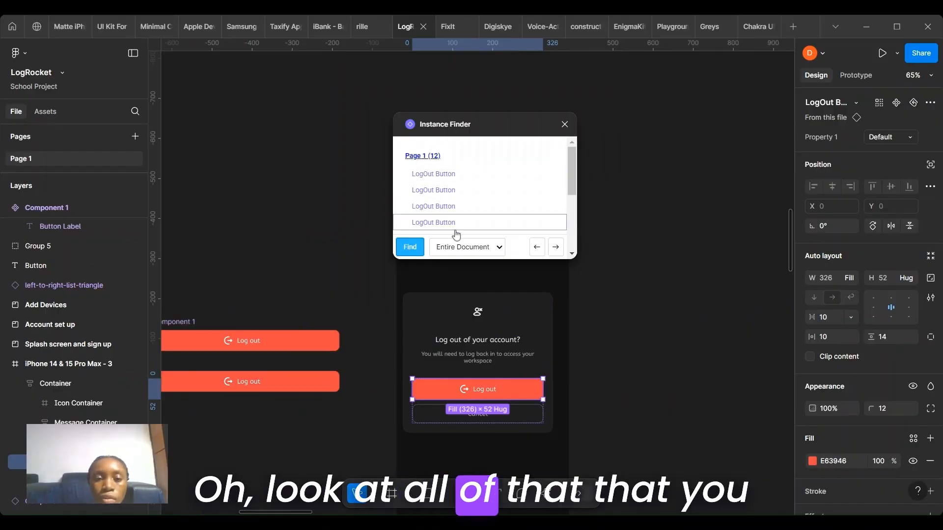
Step: Step through the first three LogOut Button instances in the Instance Finder results, then close the plugin
scroll(460, 227, down, 3)
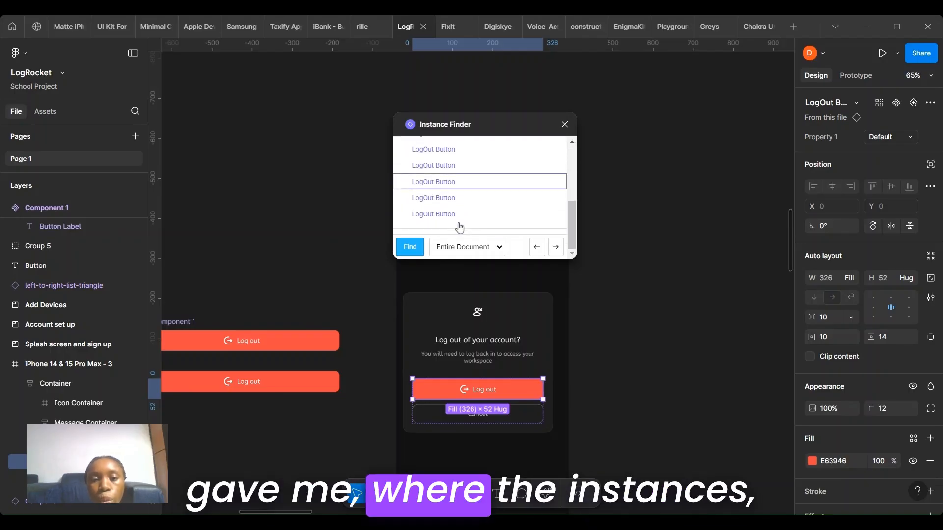
scroll(461, 226, up, 1)
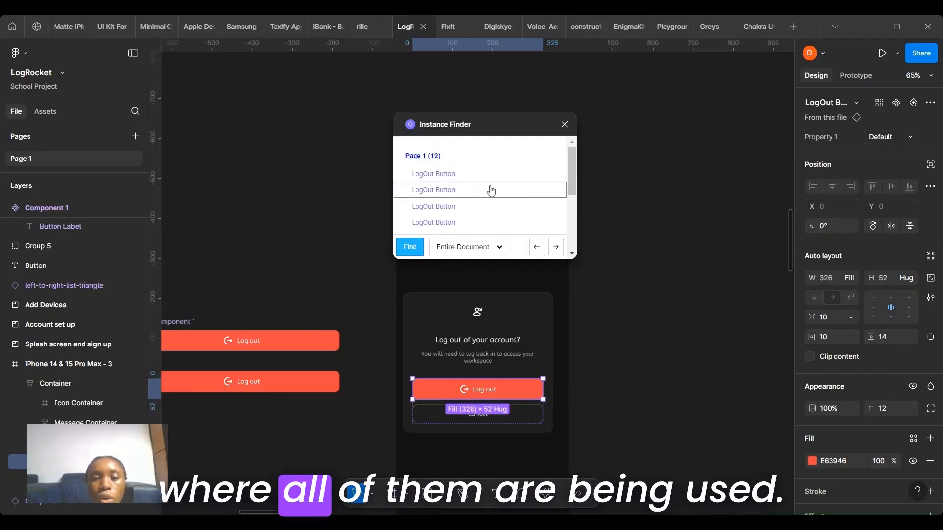
scroll(481, 191, down, 2)
scroll(480, 190, up, 2)
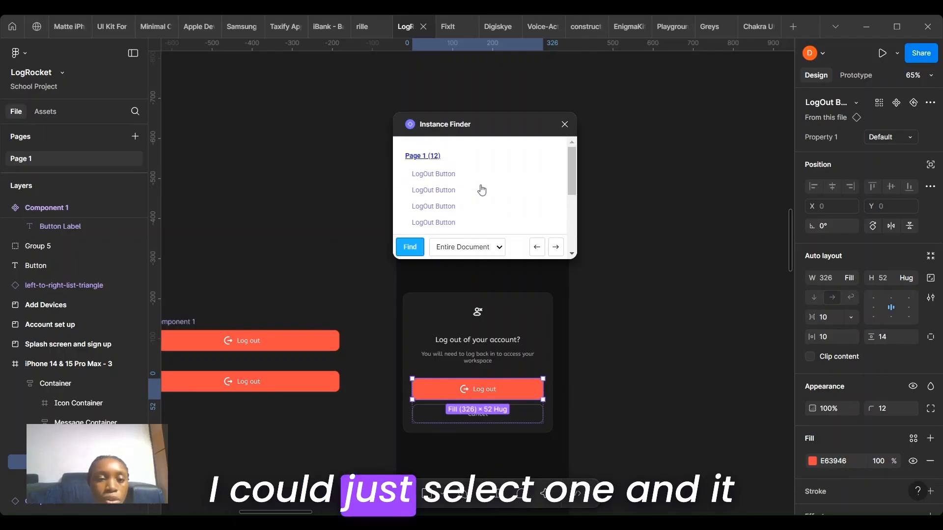
click(447, 176)
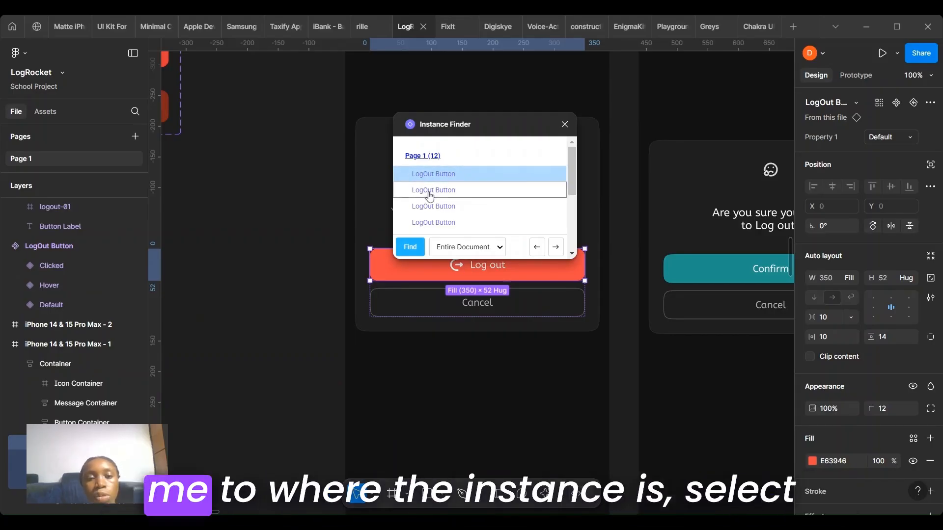
click(430, 191)
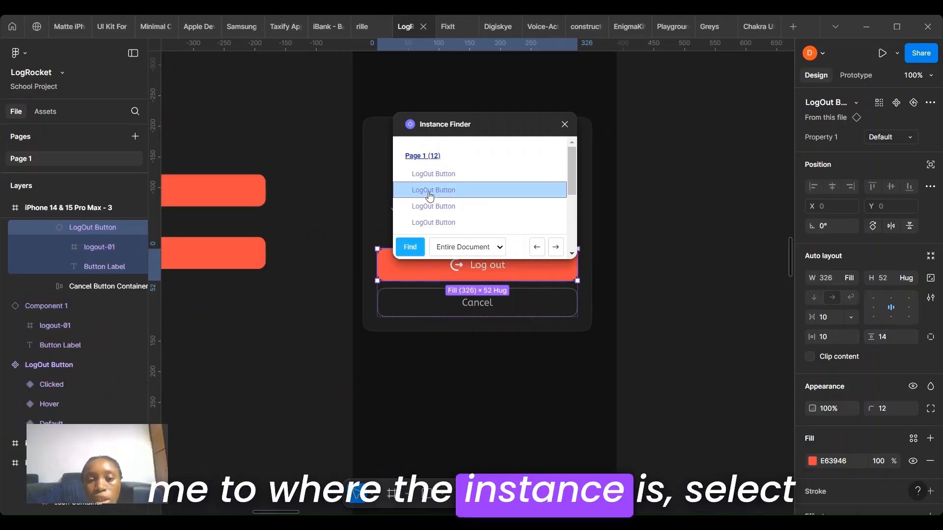
click(456, 211)
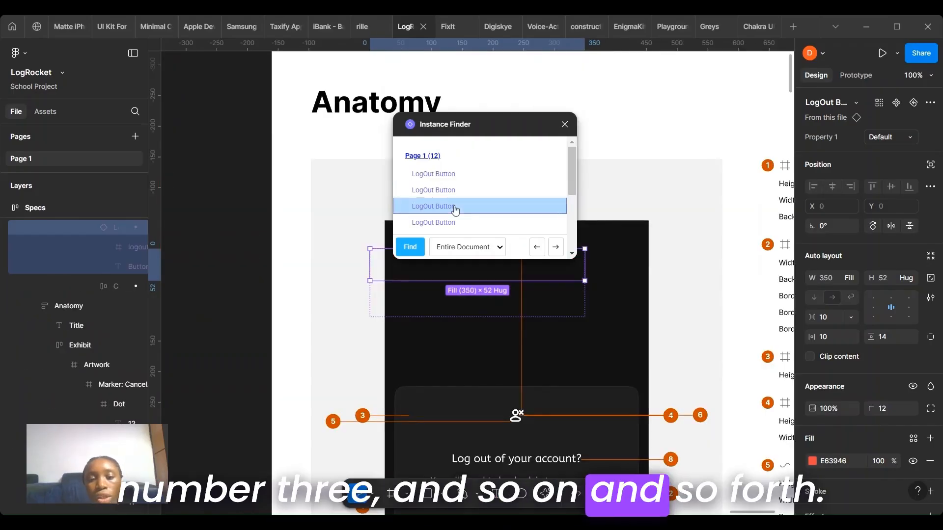
scroll(492, 363, down, 2)
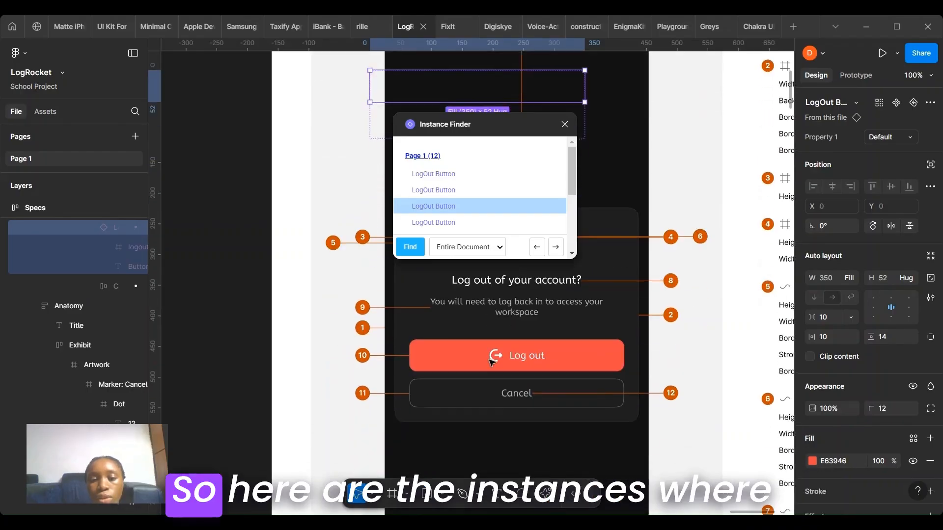
scroll(492, 363, up, 5)
scroll(492, 363, down, 2)
scroll(492, 363, down, 5)
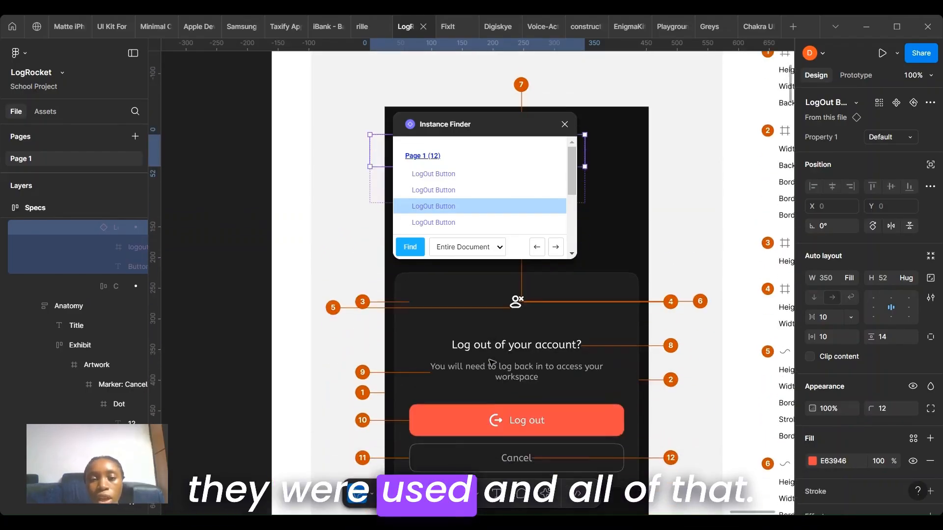
click(565, 124)
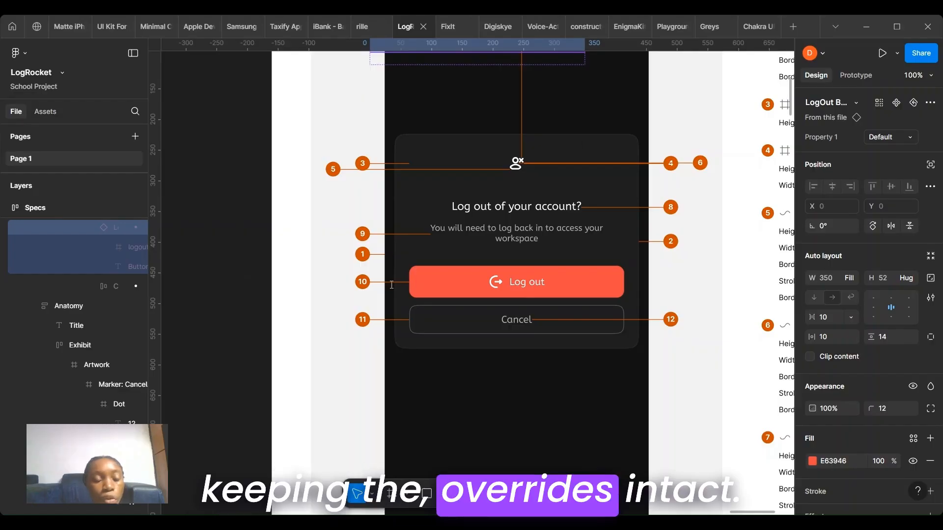
Step: Run the Master plugin's Create Component from Objects on the selected Log out button
key(ctrl+k)
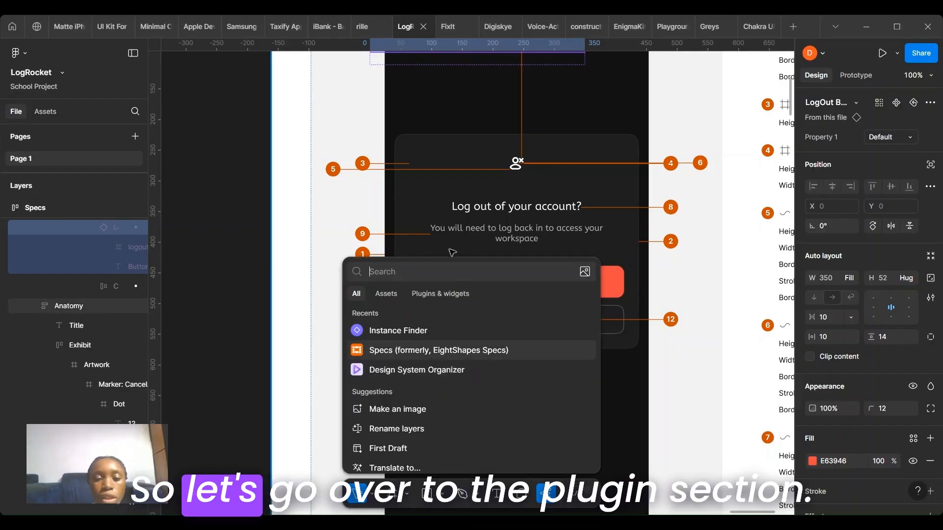
click(454, 294)
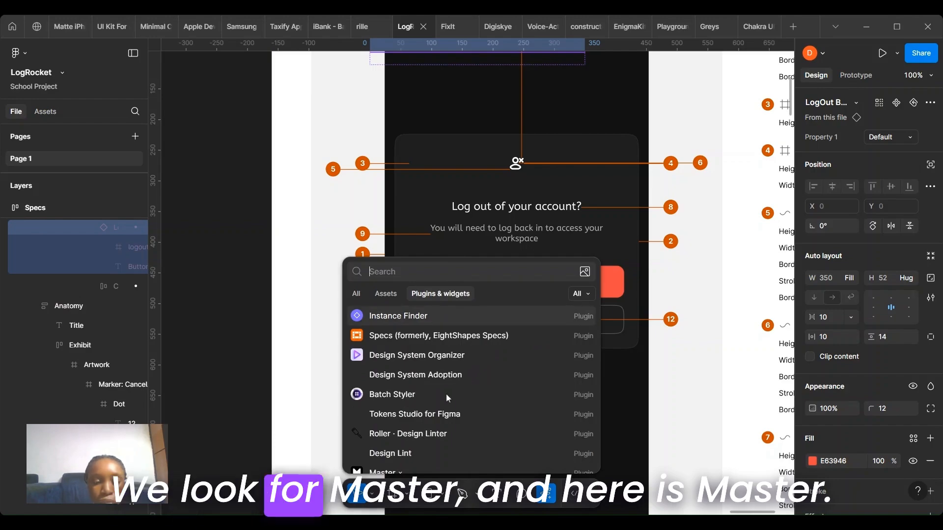
scroll(447, 395, down, 1)
scroll(447, 395, down, 3)
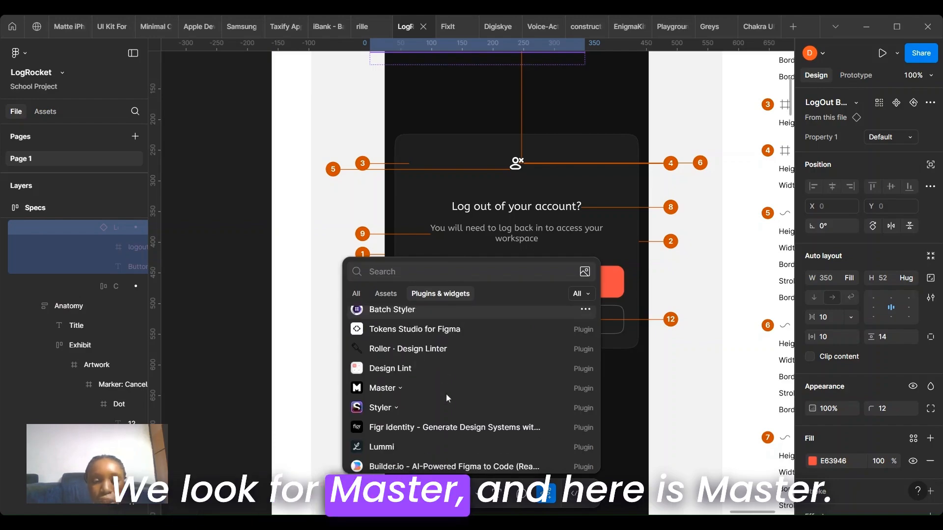
click(393, 385)
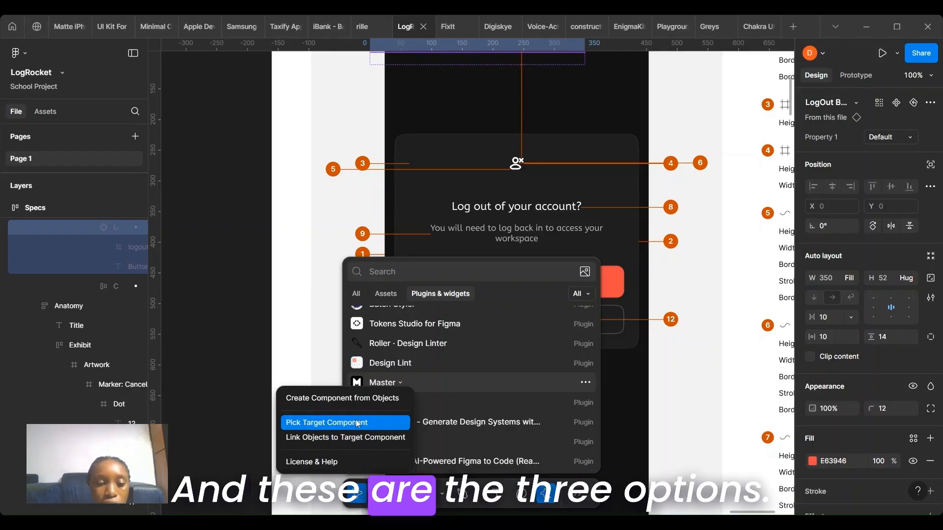
click(377, 403)
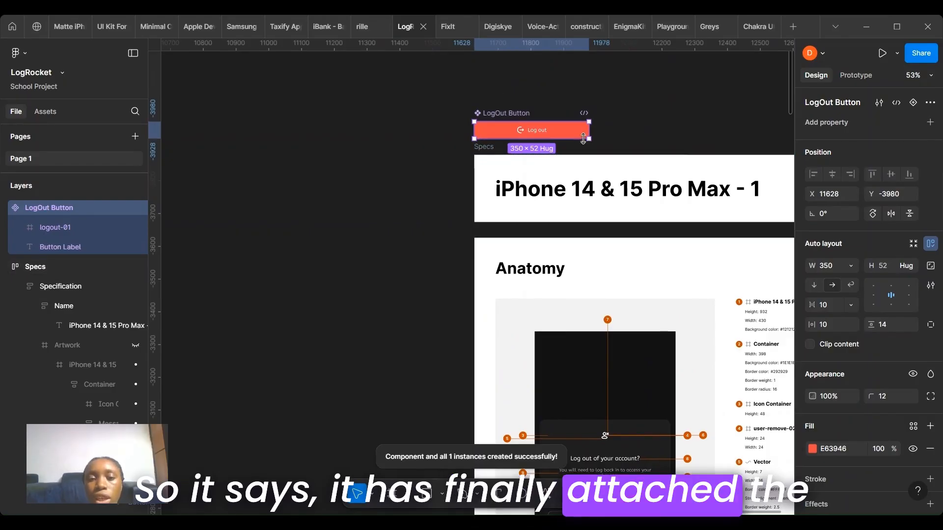
Step: Launch the Roller - Design Linter plugin from the plugins list
scroll(583, 139, up, 2)
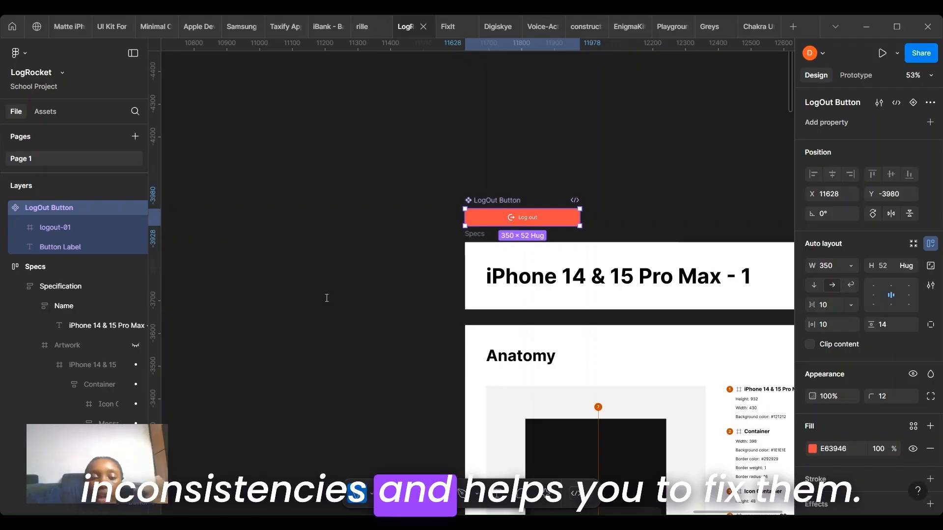
key(ctrl+k)
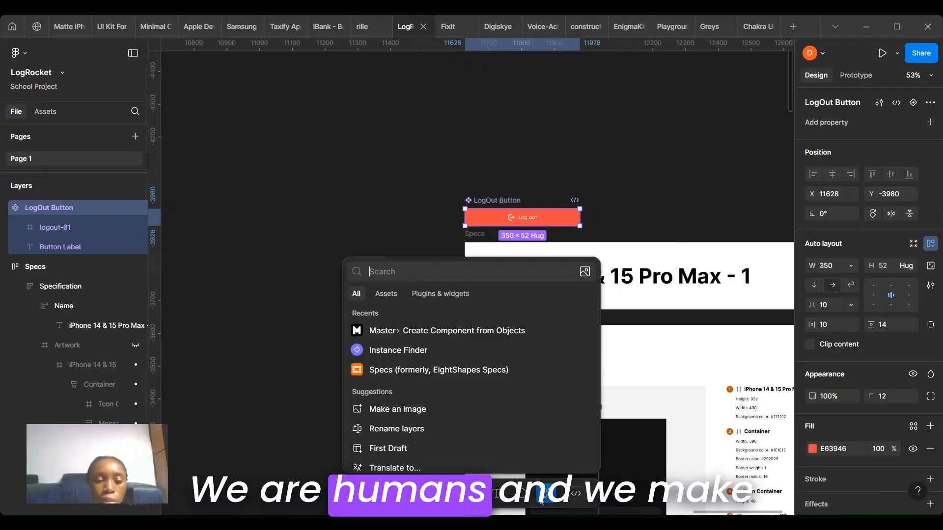
click(440, 294)
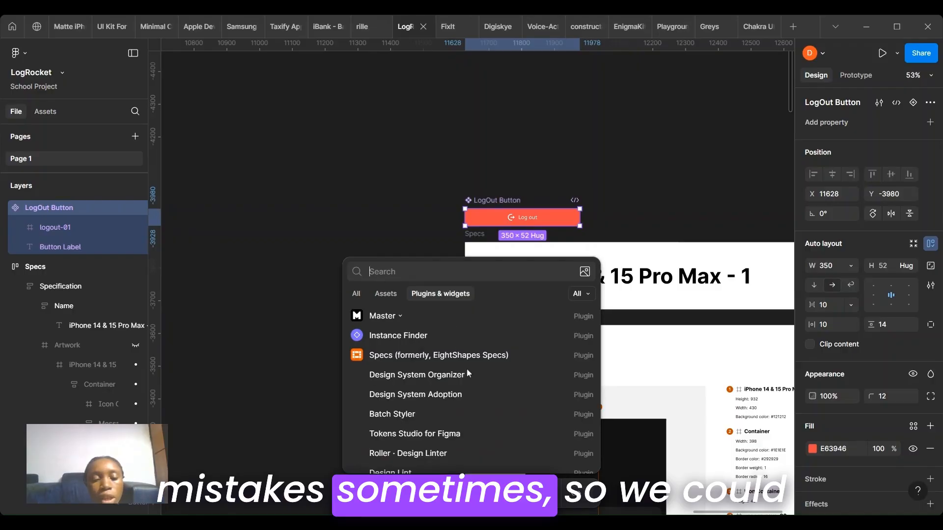
scroll(455, 416, down, 2)
click(454, 419)
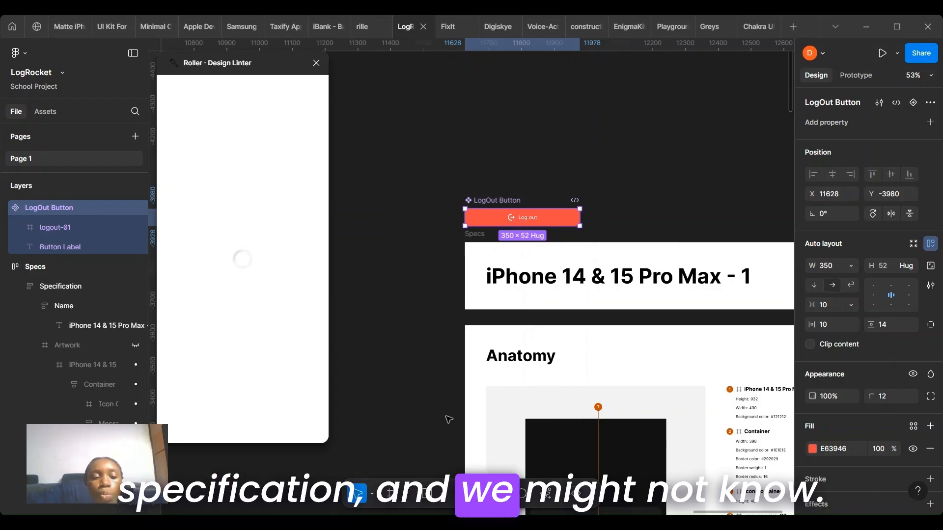
click(243, 409)
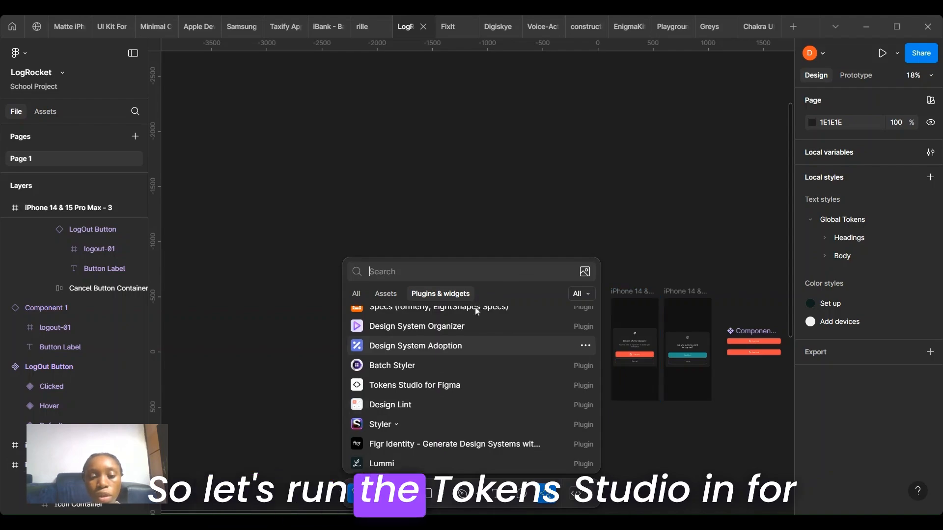
Step: Open Tokens Studio for Figma and toggle the Set up color token on the selected component
click(471, 388)
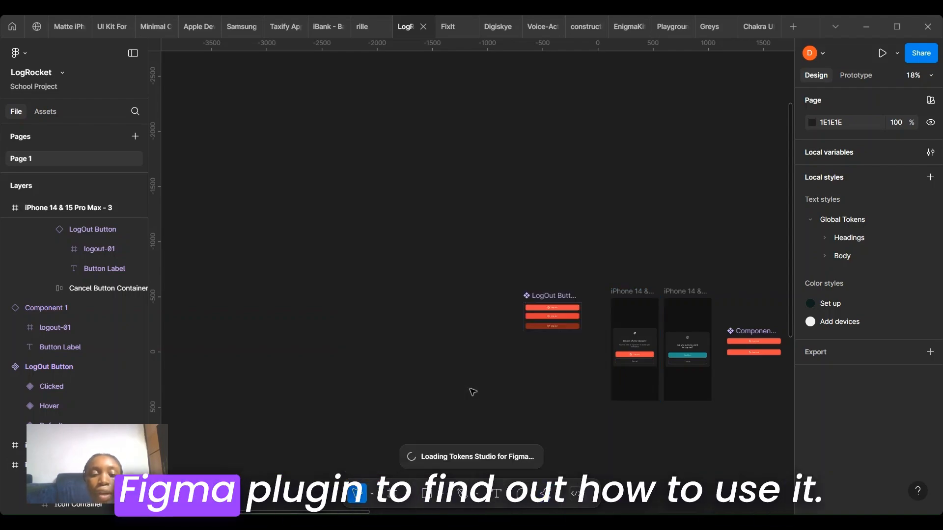
scroll(562, 361, down, 2)
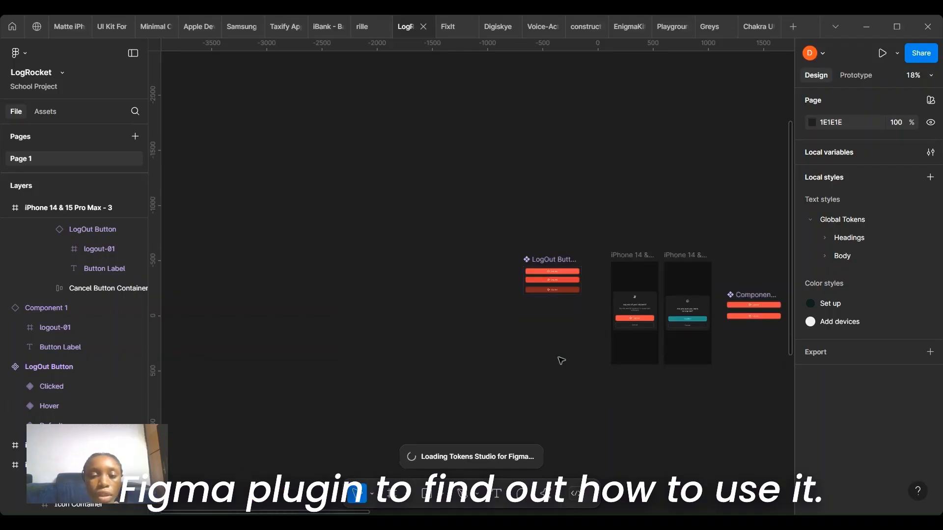
scroll(561, 361, up, 2)
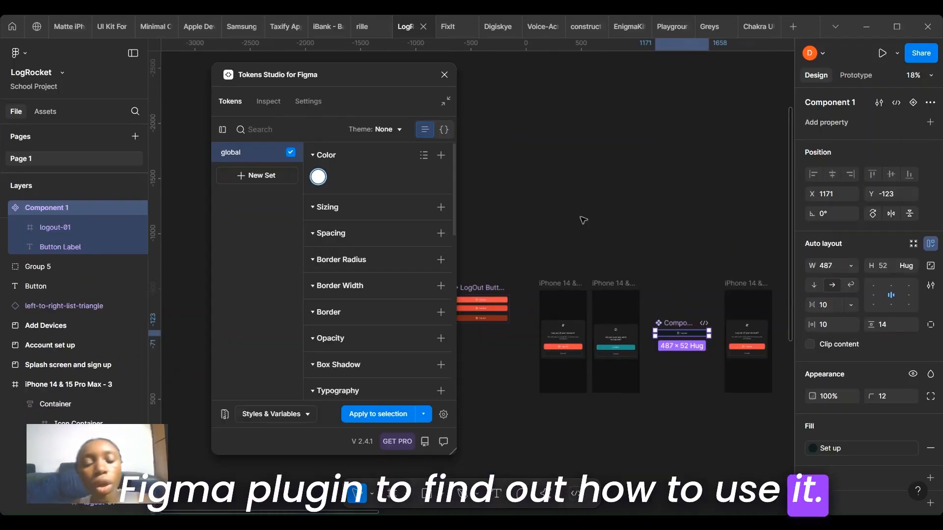
scroll(484, 178, left, 1)
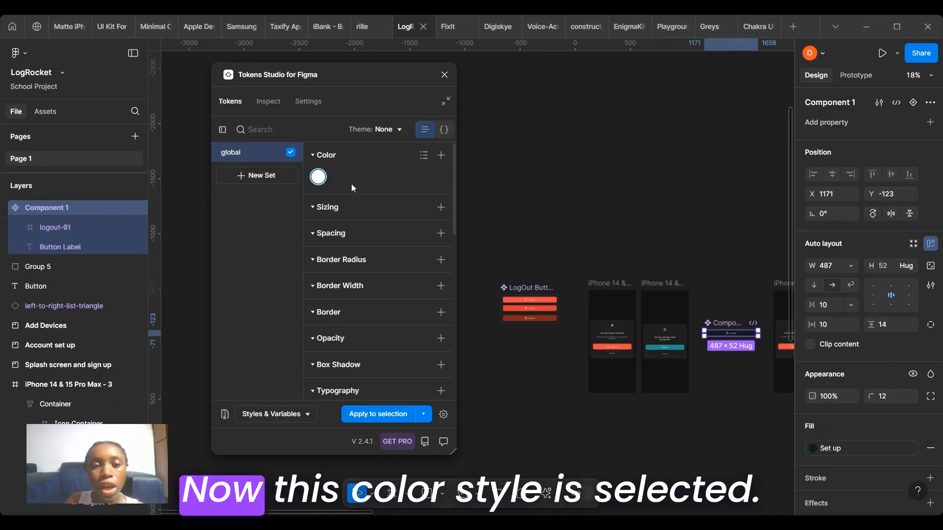
click(317, 178)
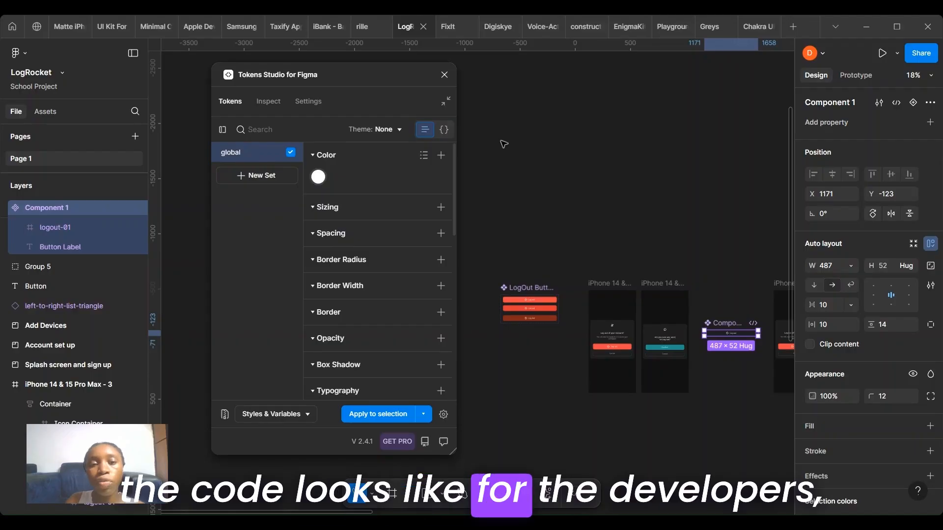
Step: Switch the token list to JSON view and highlight the Set up token's code
click(444, 134)
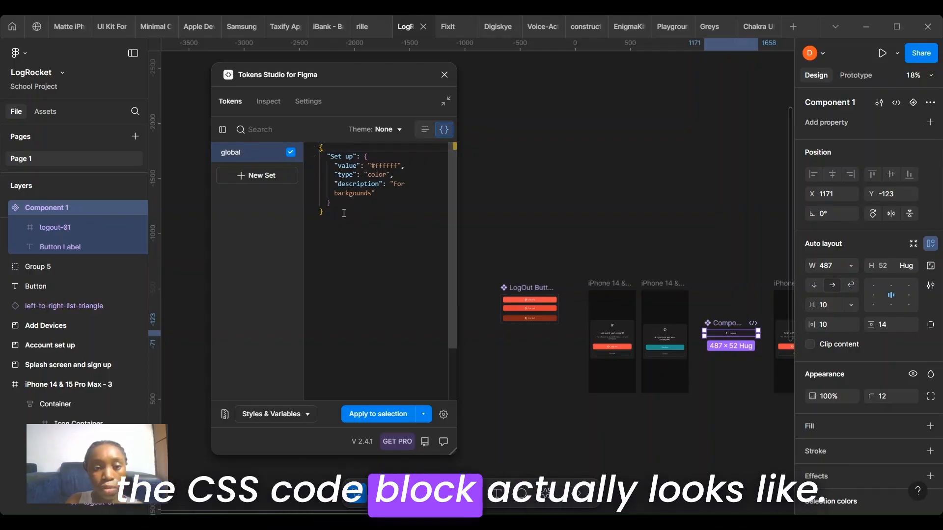
drag(365, 213, 303, 119)
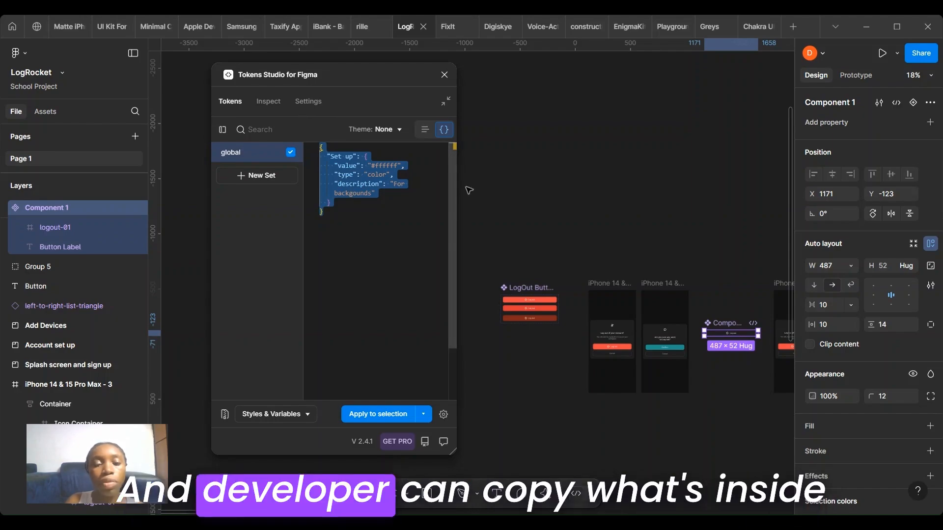
click(360, 231)
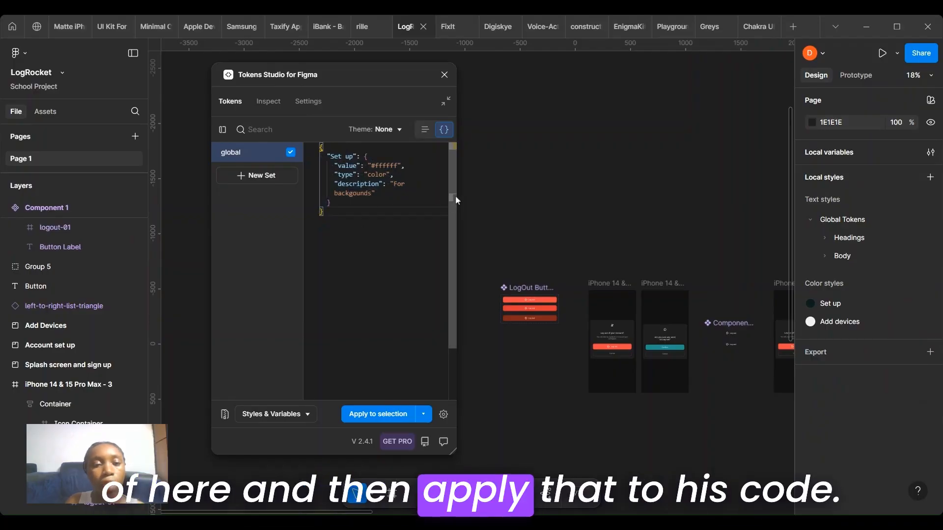
scroll(450, 196, down, 2)
scroll(457, 269, up, 2)
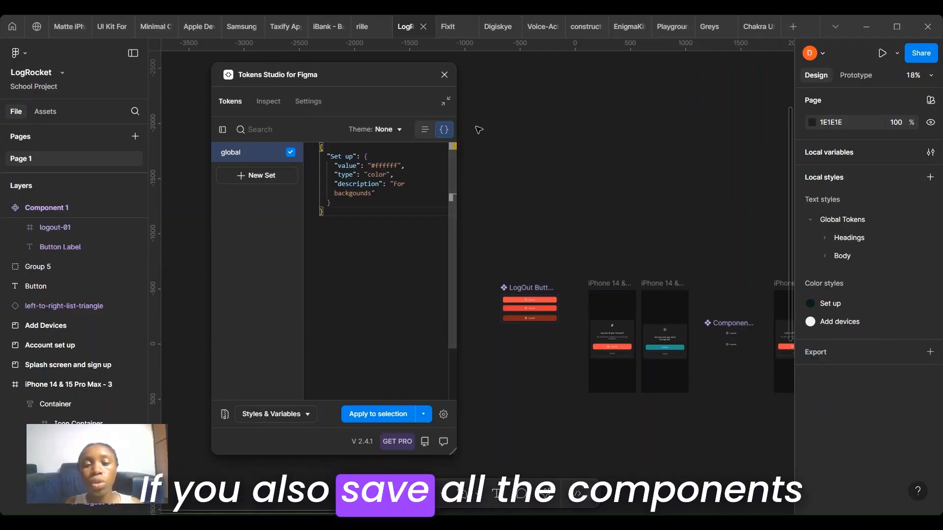